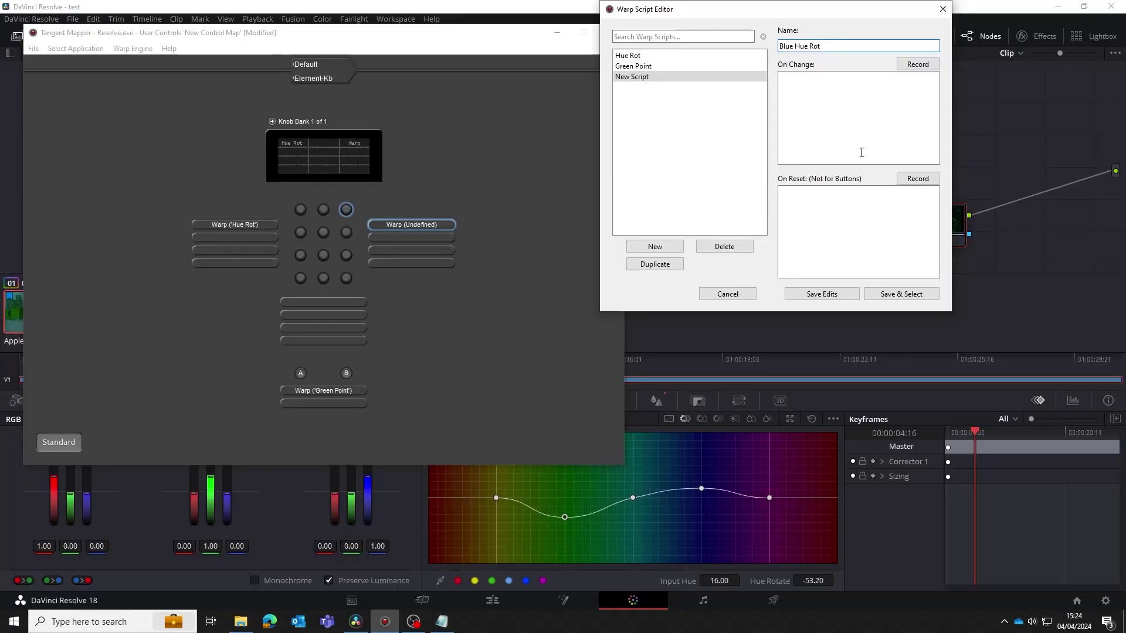
Record the blue hue swatch click into the Offset Ball warp script.
click(920, 69)
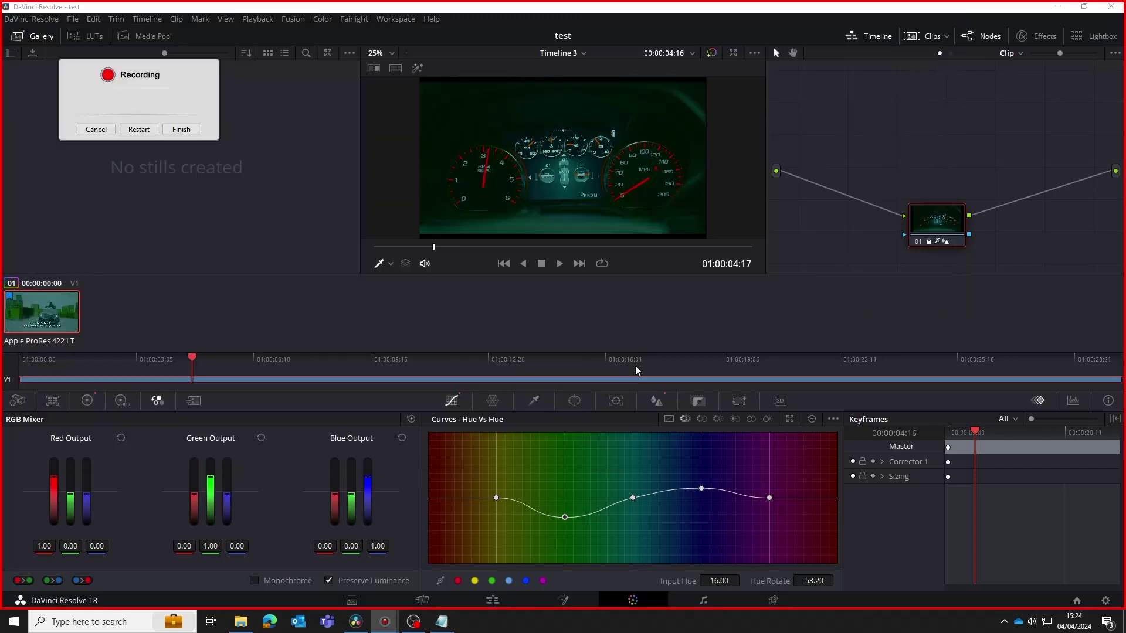
click(527, 580)
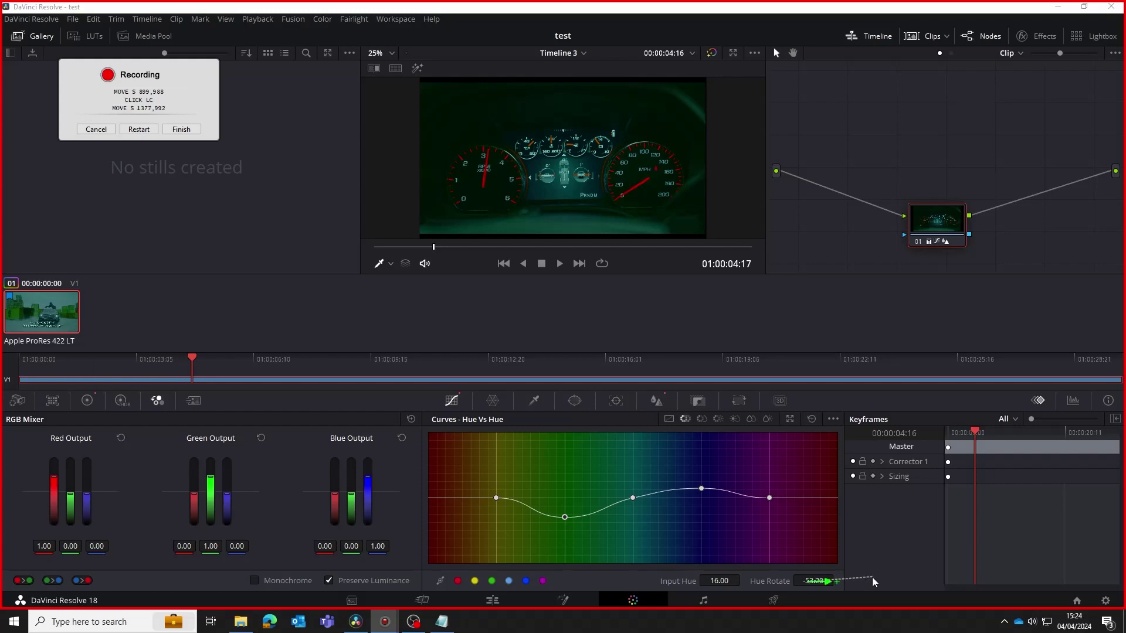
click(181, 129)
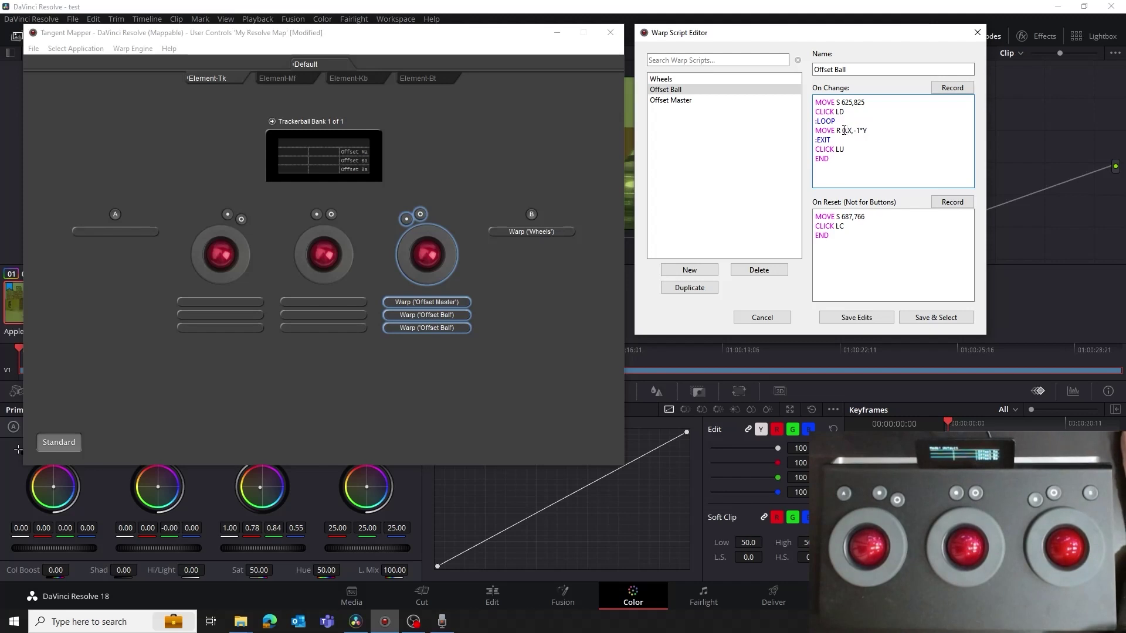
Edit the On Change relative move to read MOVE R 0.5*X,-0.5*Y.
text(0.5*)
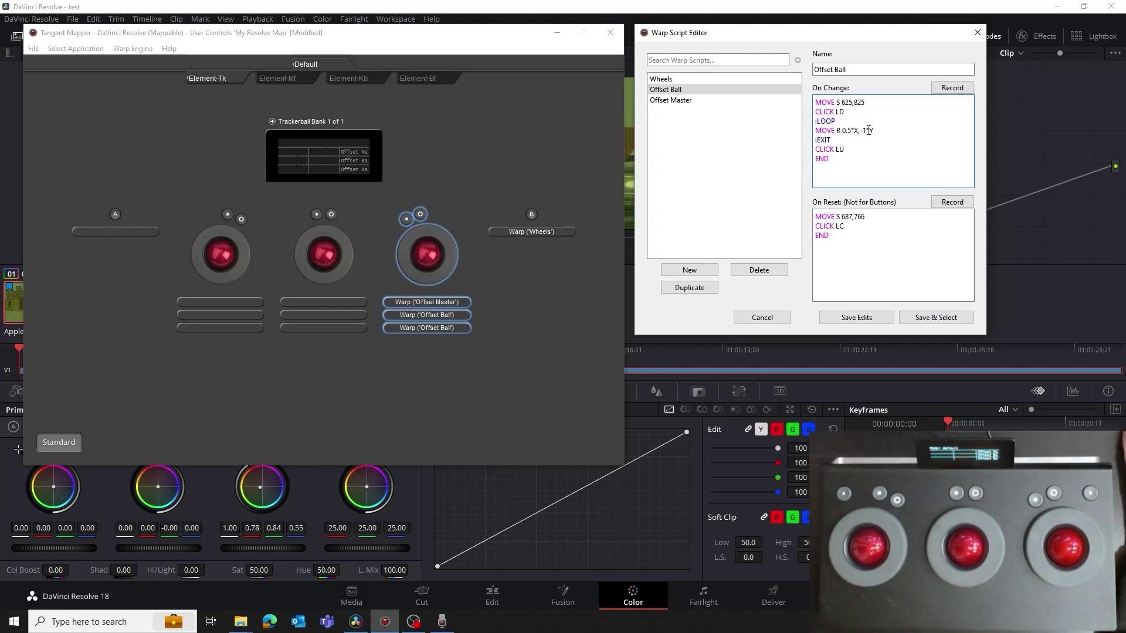
key(Right)
key(Right)
key(Right)
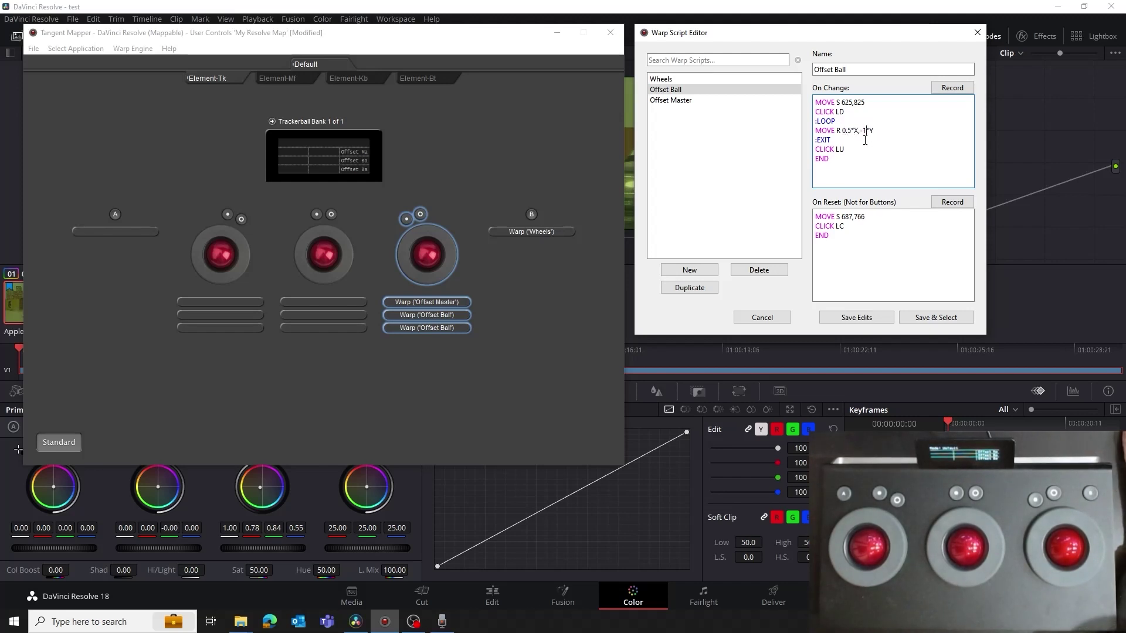
key(Delete)
text(0.5)
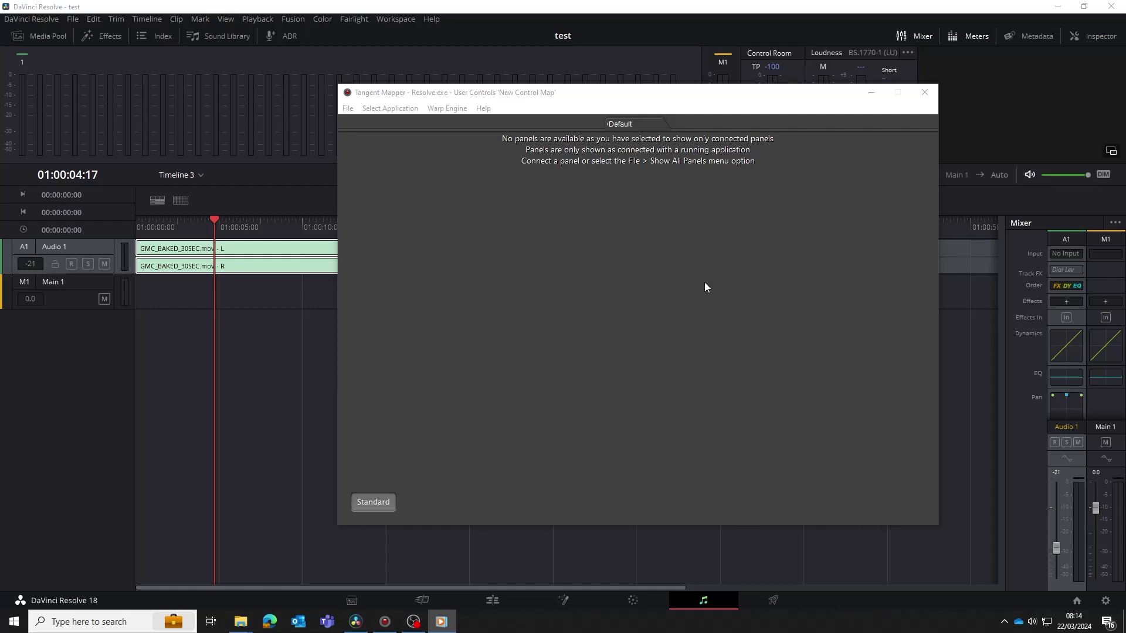
Bring the Tangent Mapper window forward and open its Help menu.
click(704, 284)
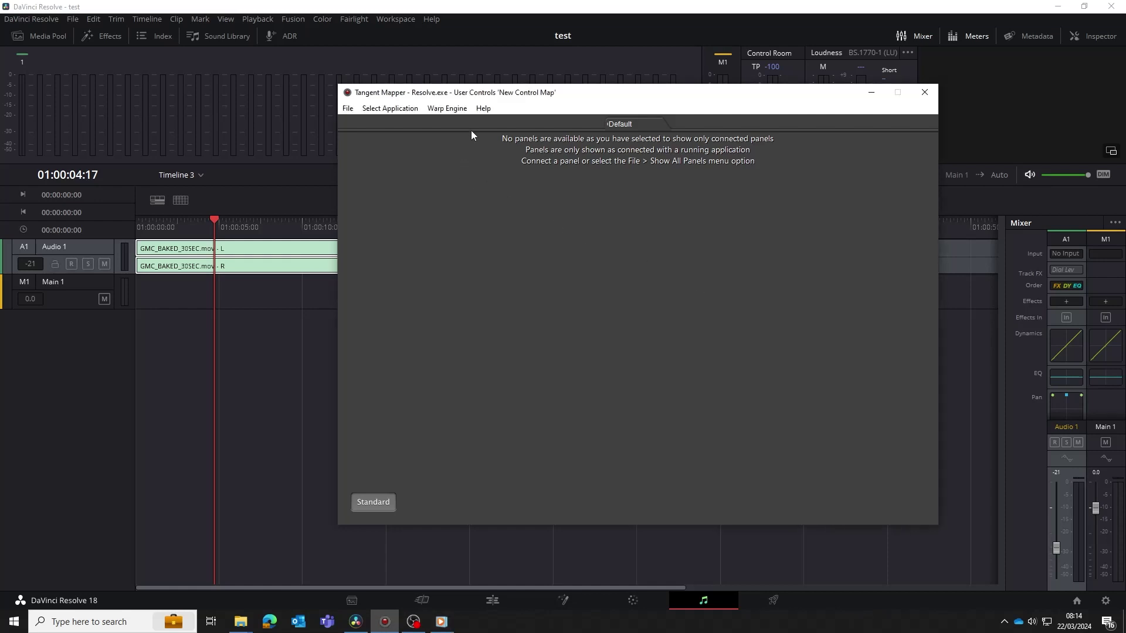
click(484, 110)
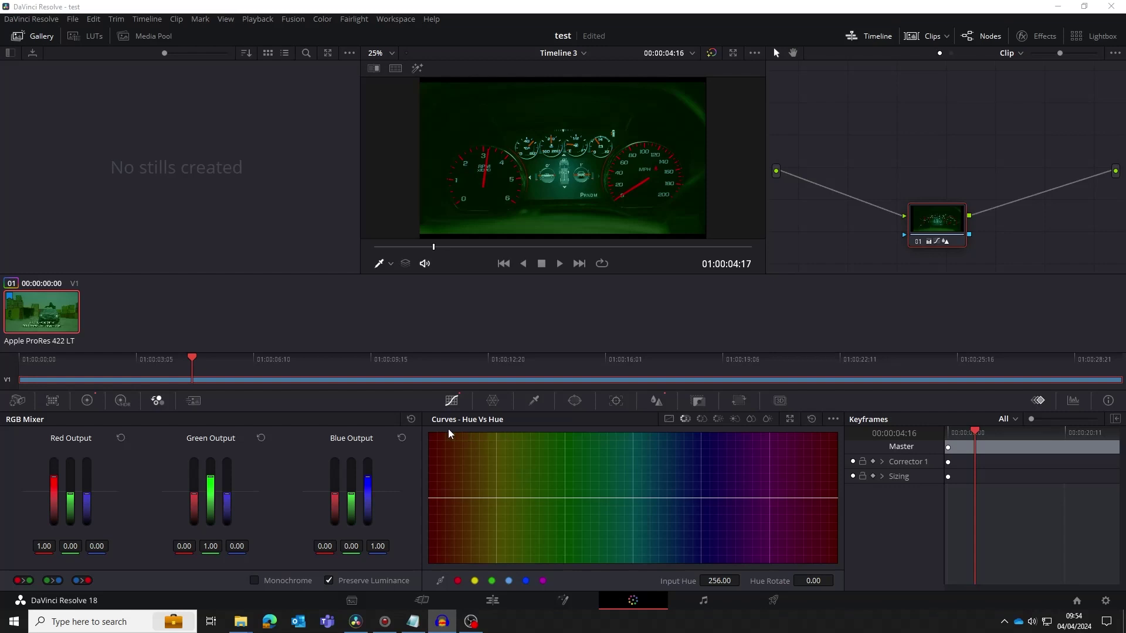
Shift the magenta Input Hue and Hue Rotate, reset the curve flat, then refocus Tangent Mapper.
click(544, 587)
drag(719, 580, 695, 581)
drag(813, 581, 827, 581)
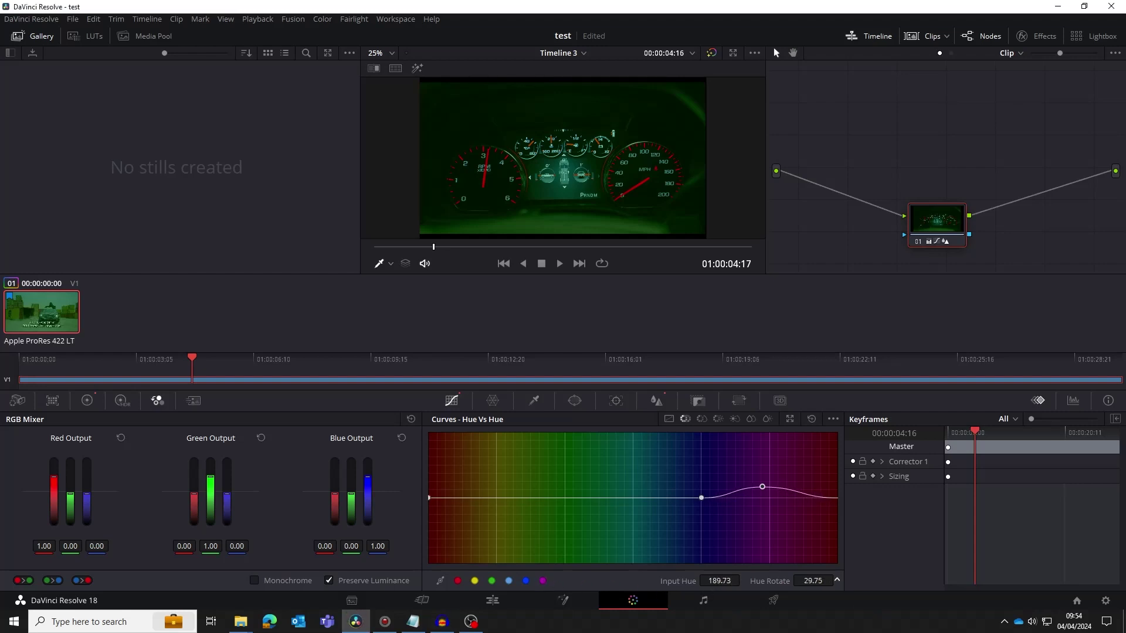
click(812, 420)
click(392, 626)
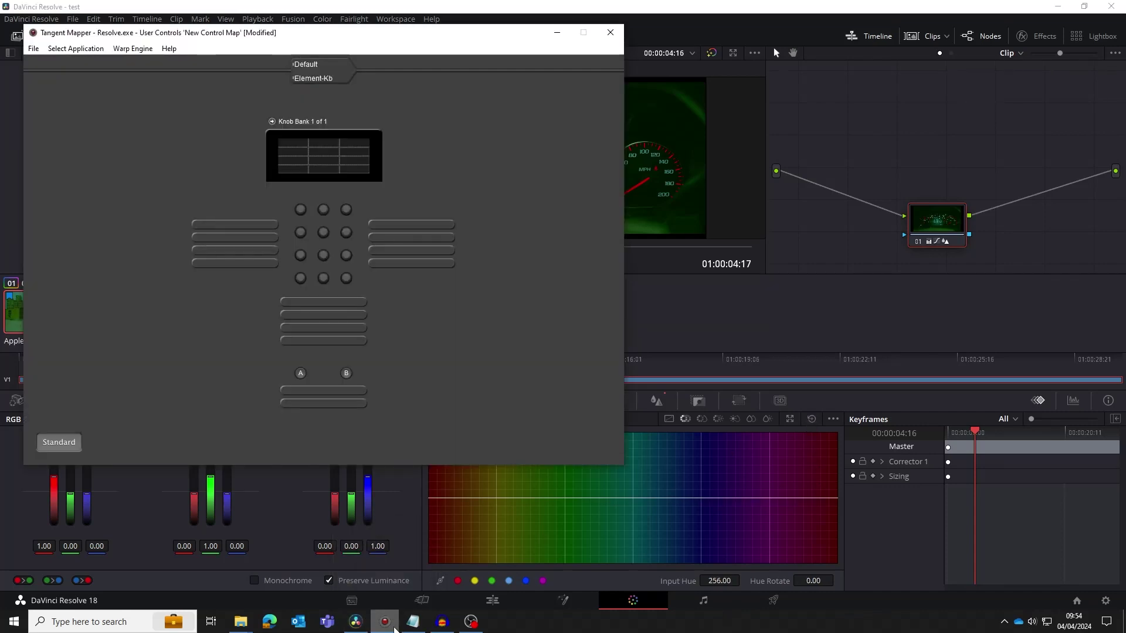
Give Knob 1 a Warp standard mapping and add a new warp script named Hue Rotation.
click(300, 209)
click(710, 145)
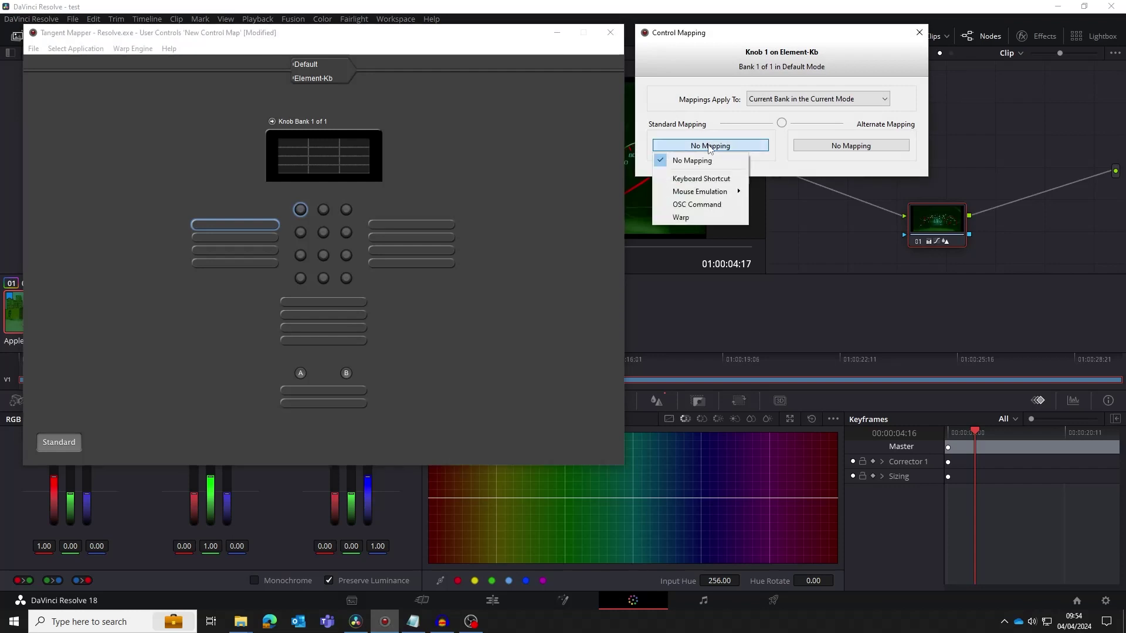
click(708, 219)
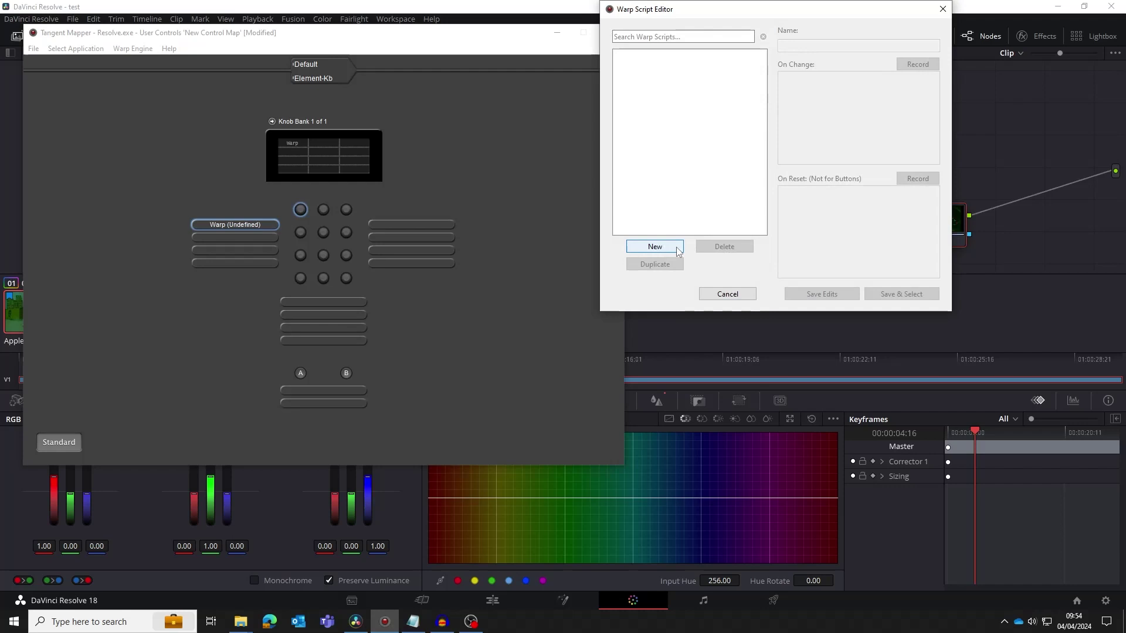
click(678, 251)
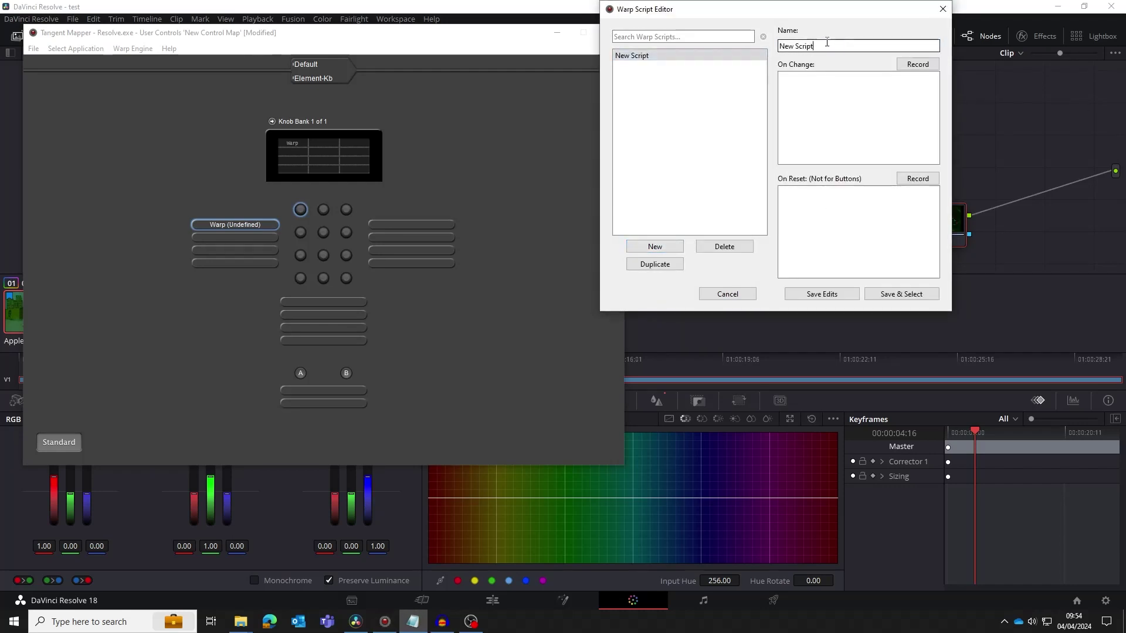
text(Hue Rotation)
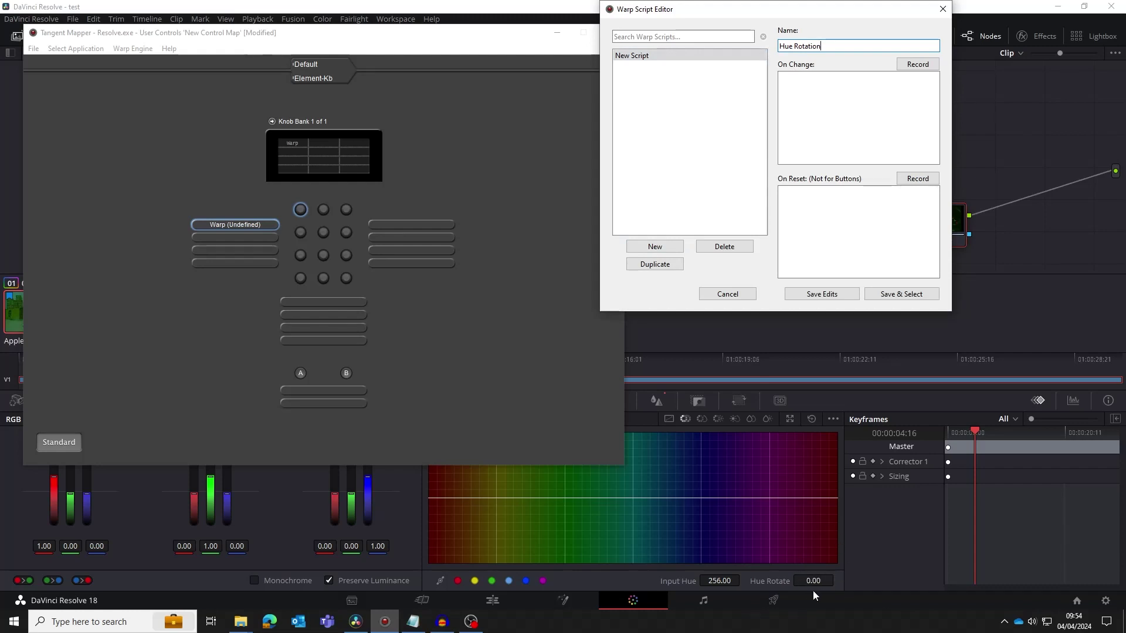
Move the Warp Script Editor left to uncover Knob 1's Control Mapping window.
drag(812, 13, 474, 56)
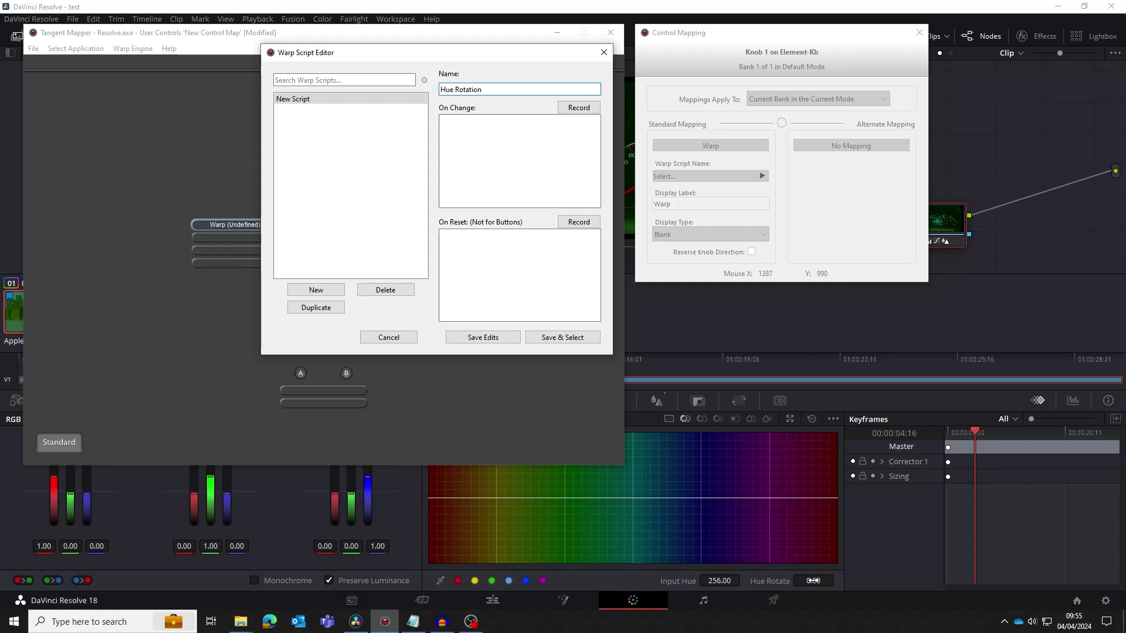
Add MOVE S 1389,991 as the first line of the On Change script.
click(543, 156)
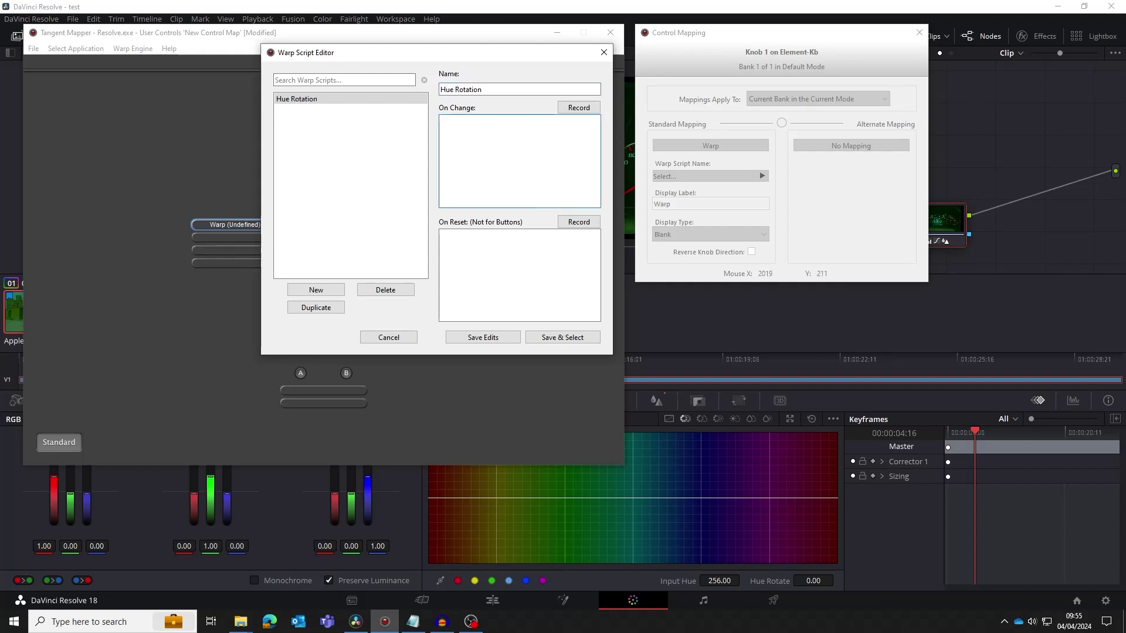
key(alt+Tab)
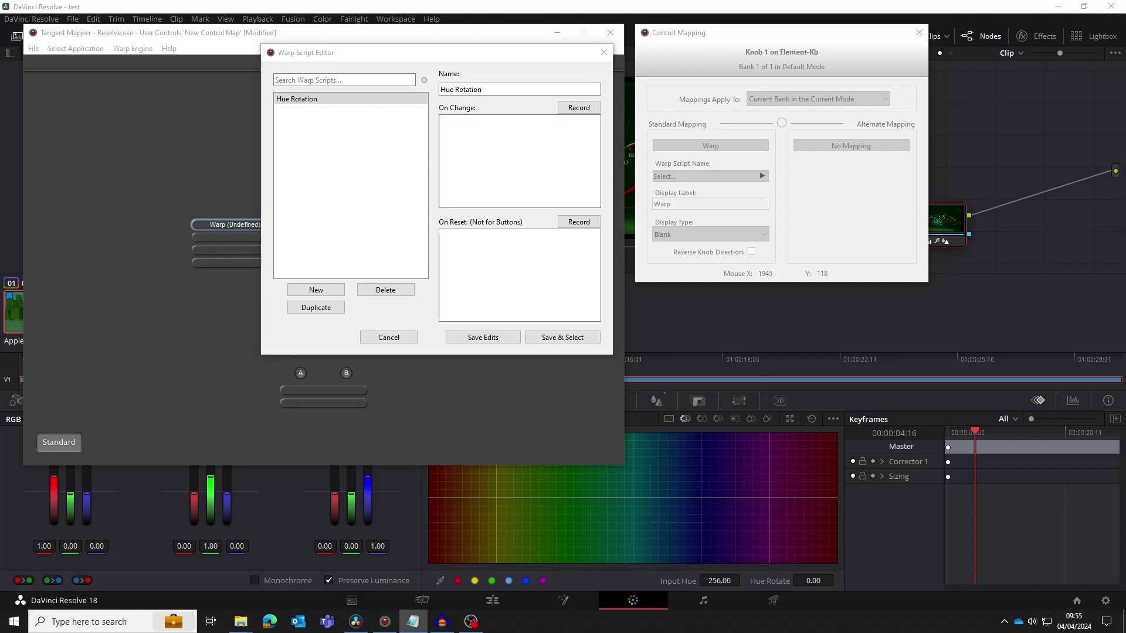
click(568, 126)
text(MOVE S 1389,991)
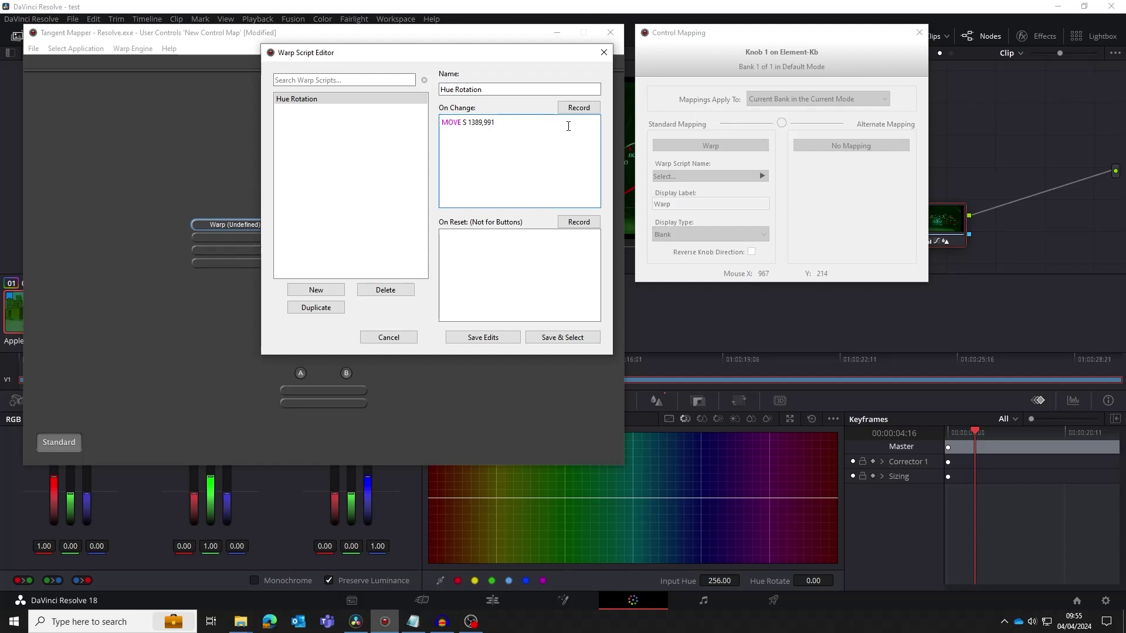
key(alt+Tab)
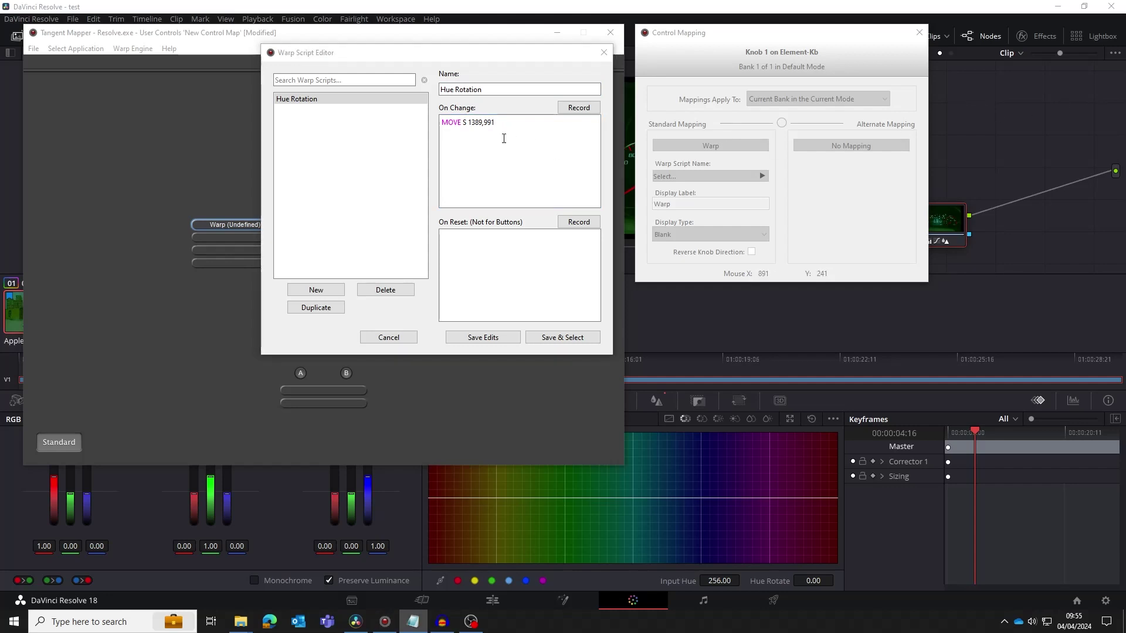
double_click(468, 126)
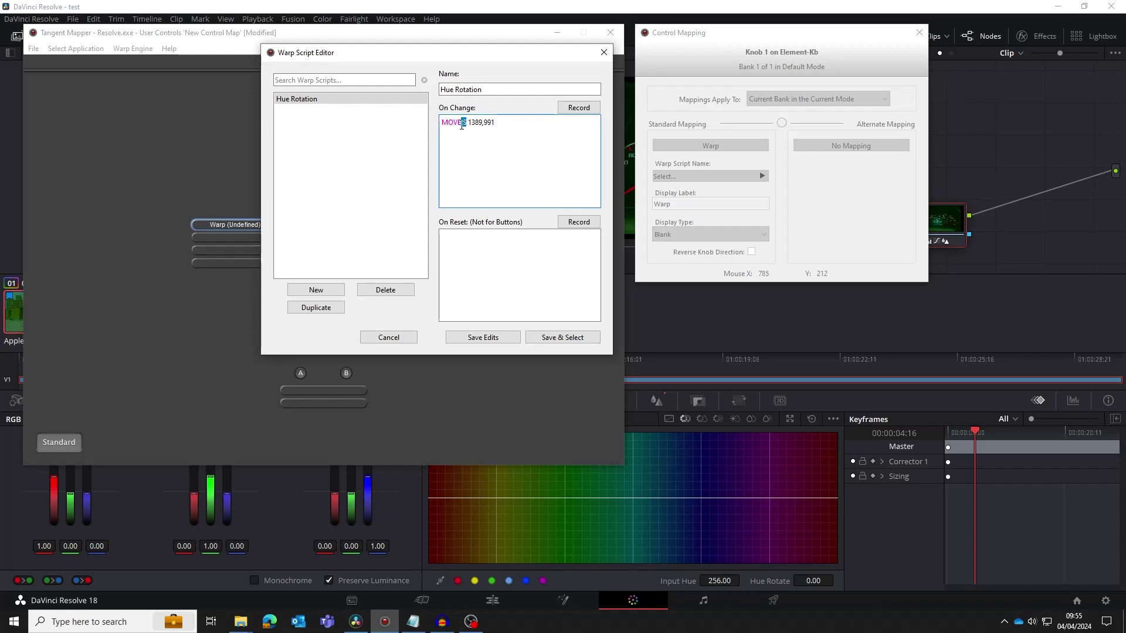
drag(495, 122, 467, 122)
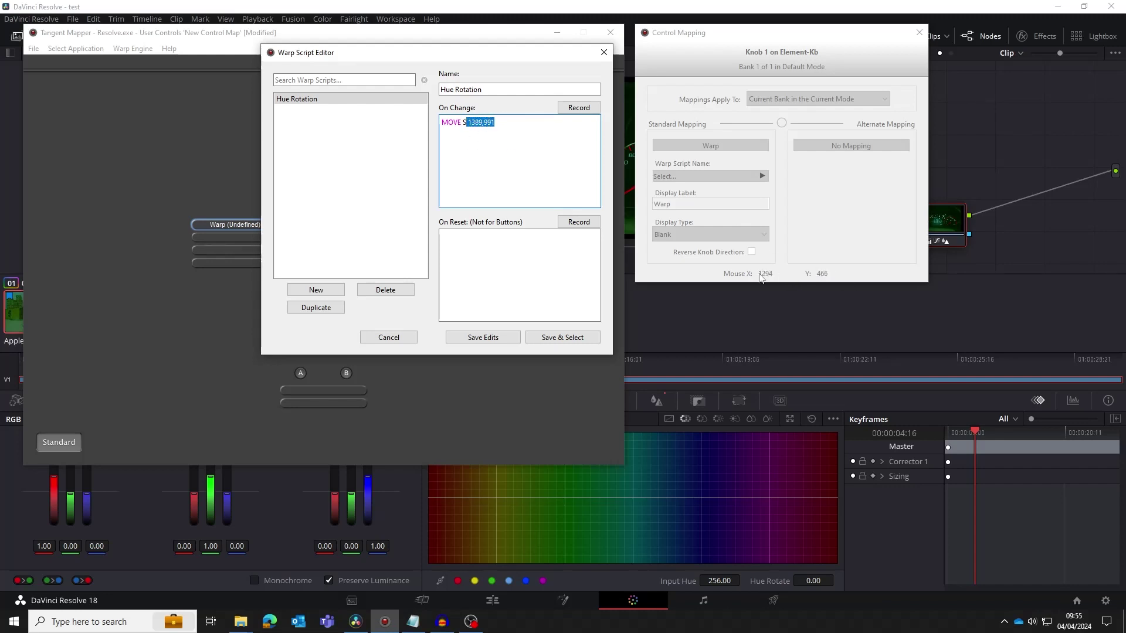
click(519, 142)
Add CLICK LD and a :LOOP label below the move line.
text(CLICK LD)
key(alt+Tab)
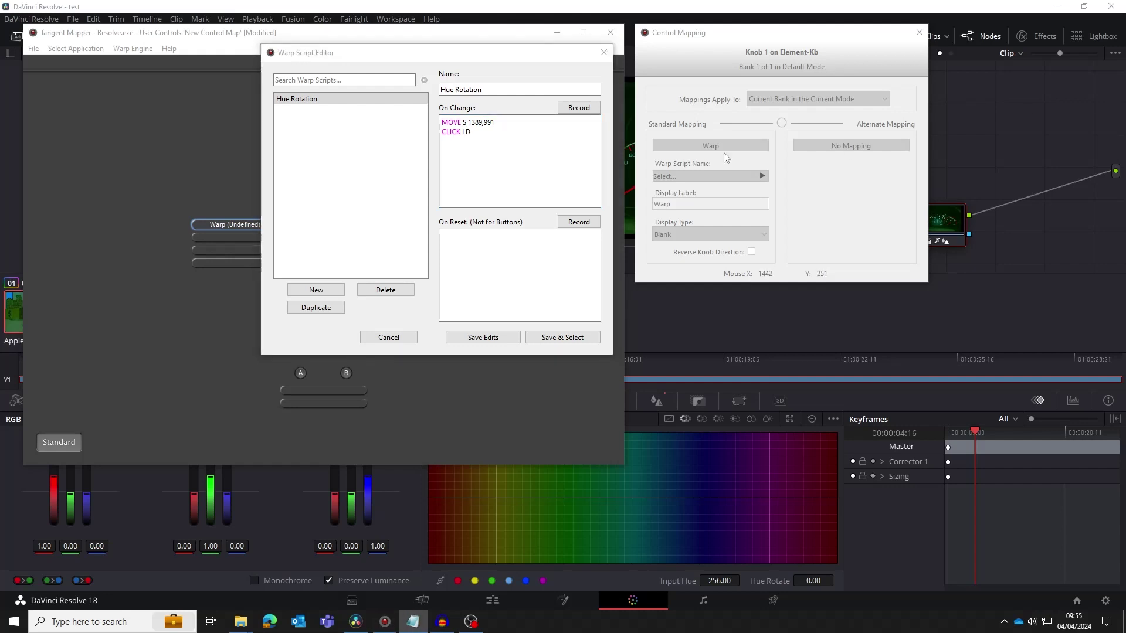
click(476, 136)
double_click(466, 132)
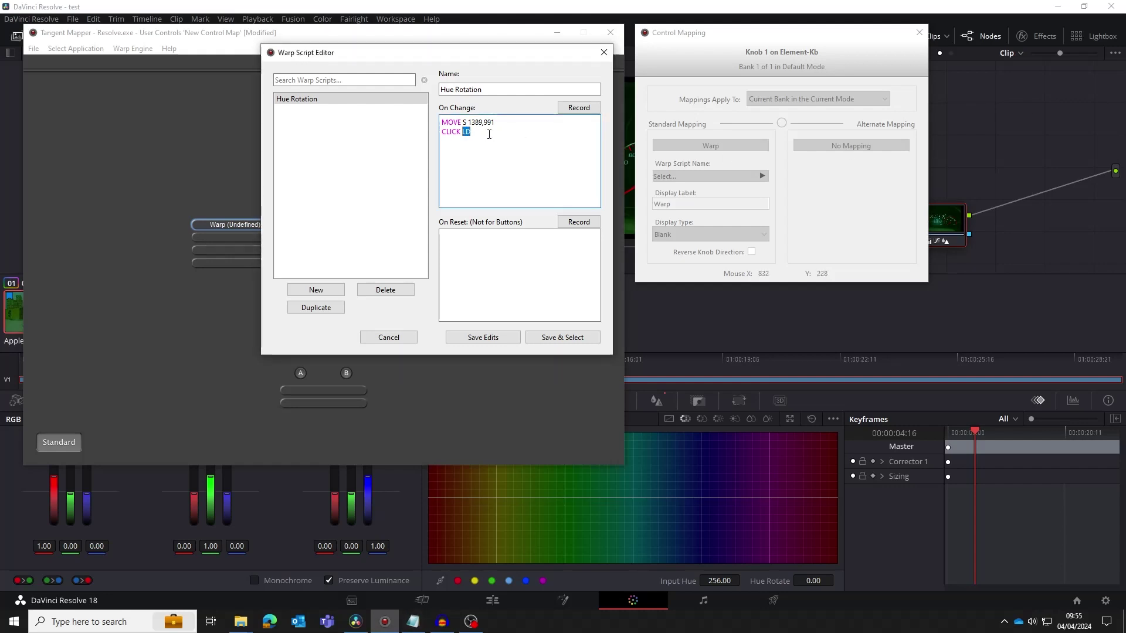
click(489, 134)
text(:LOOP)
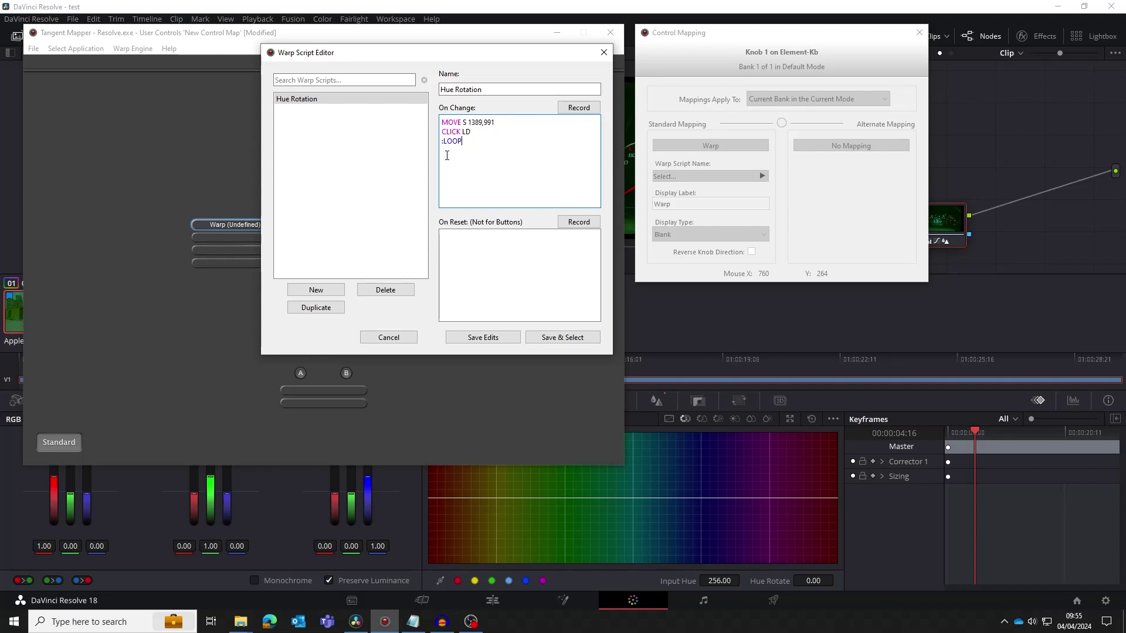
key(alt+Tab)
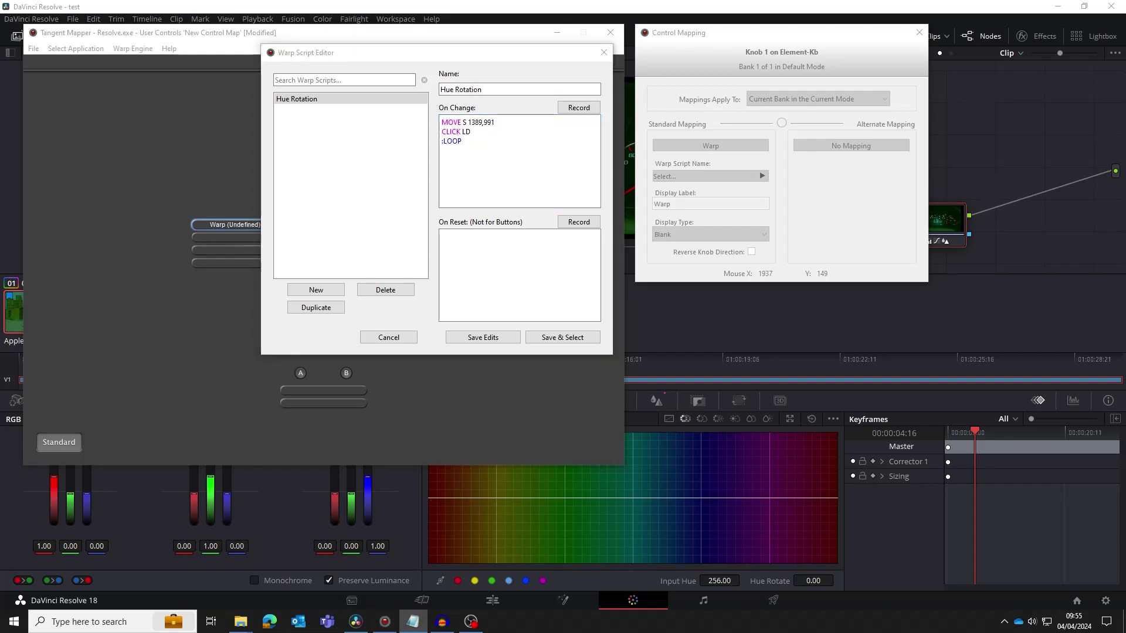
Add a MOVE R X,0 line below the :LOOP label.
click(545, 152)
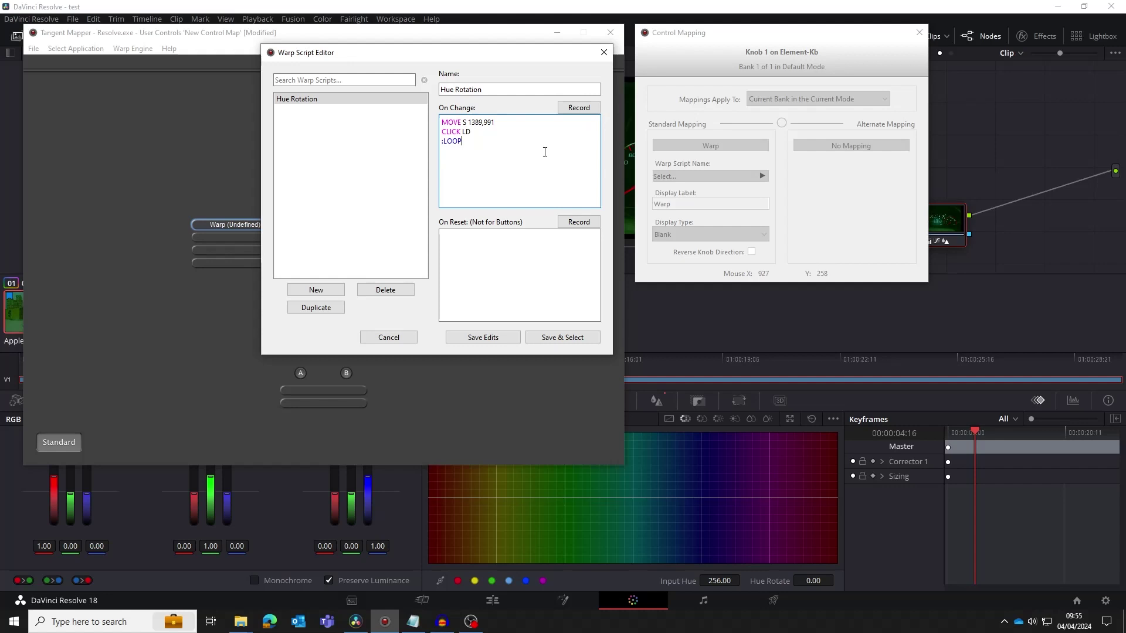
text(MOVE R X,0)
double_click(463, 151)
double_click(472, 155)
double_click(475, 151)
click(517, 159)
key(alt+Tab)
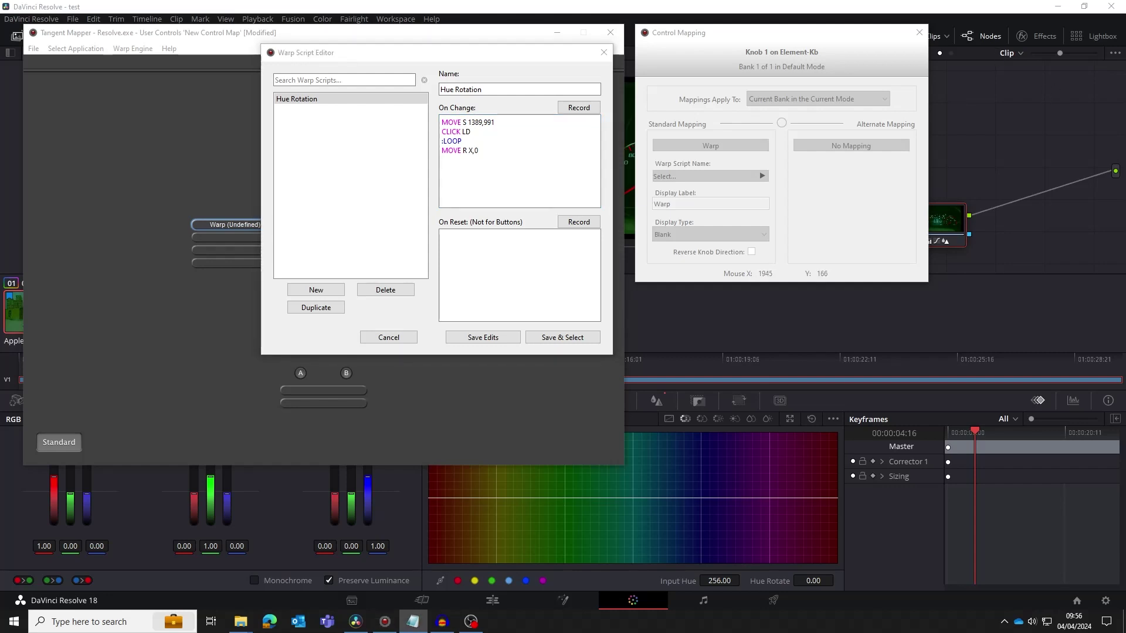
Add :EXIT and CLICK LU lines after the relative move.
click(480, 163)
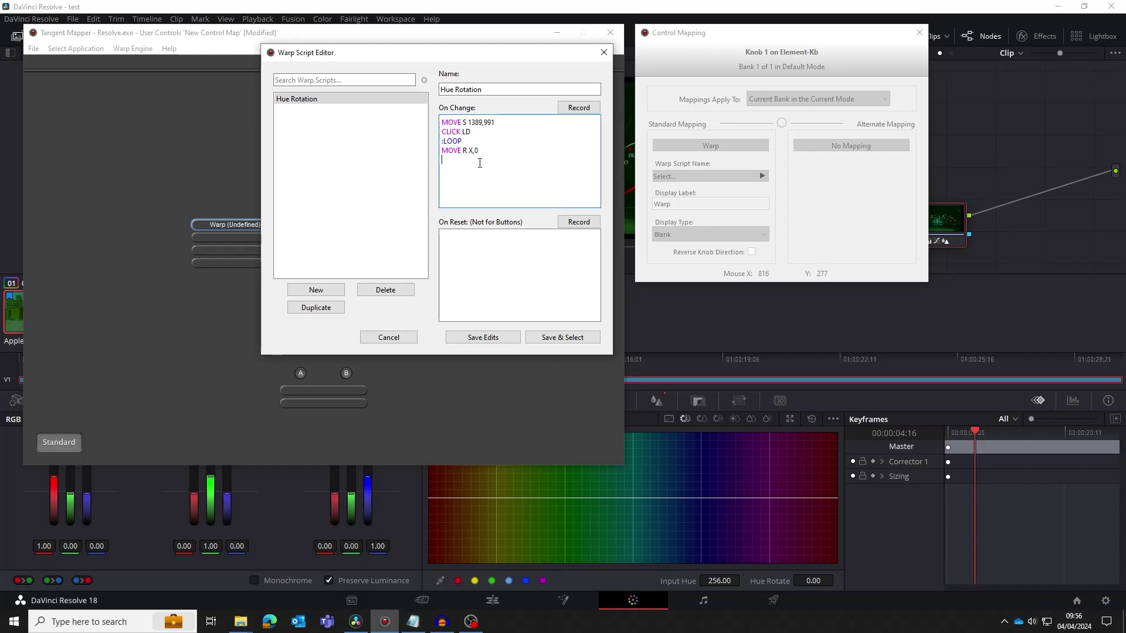
key(Return)
text(:EXIT)
key(alt+Tab)
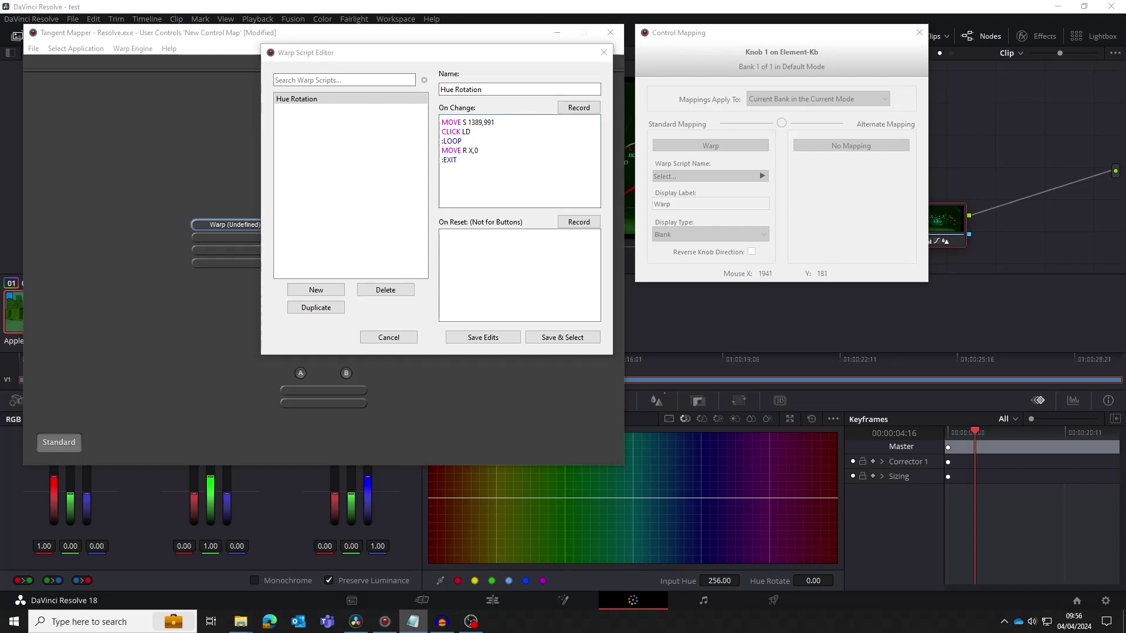
click(514, 167)
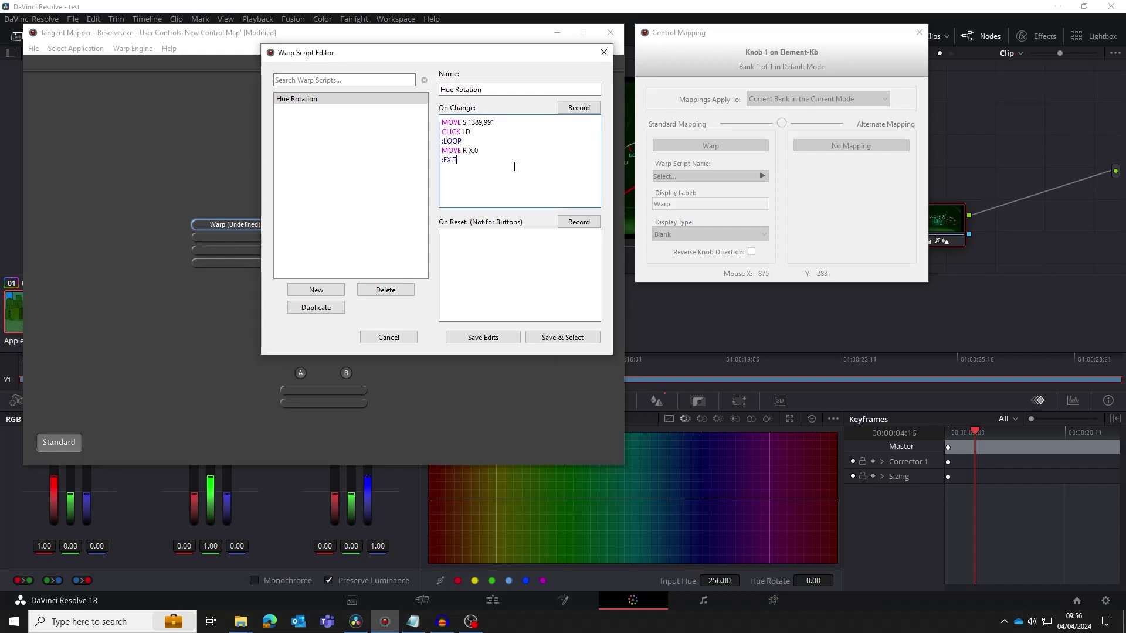
key(Return)
text(CLICK LU)
drag(472, 170, 463, 170)
Finish the script with END, save it to Knob 1, and close Control Mapping.
key(alt+Tab)
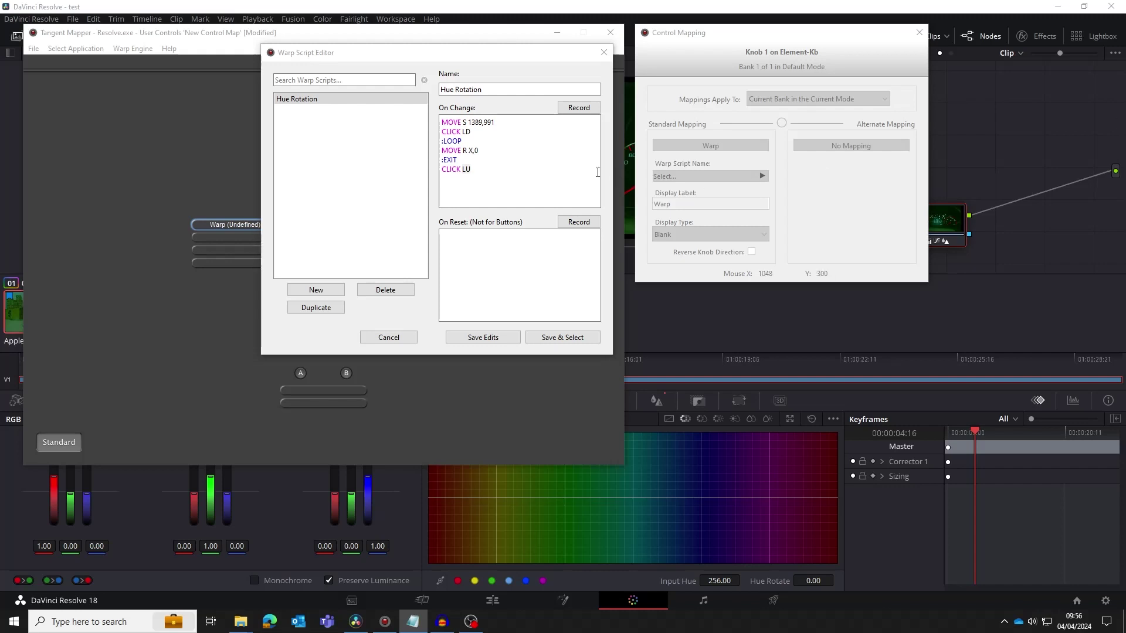
click(572, 174)
key(Return)
text(END)
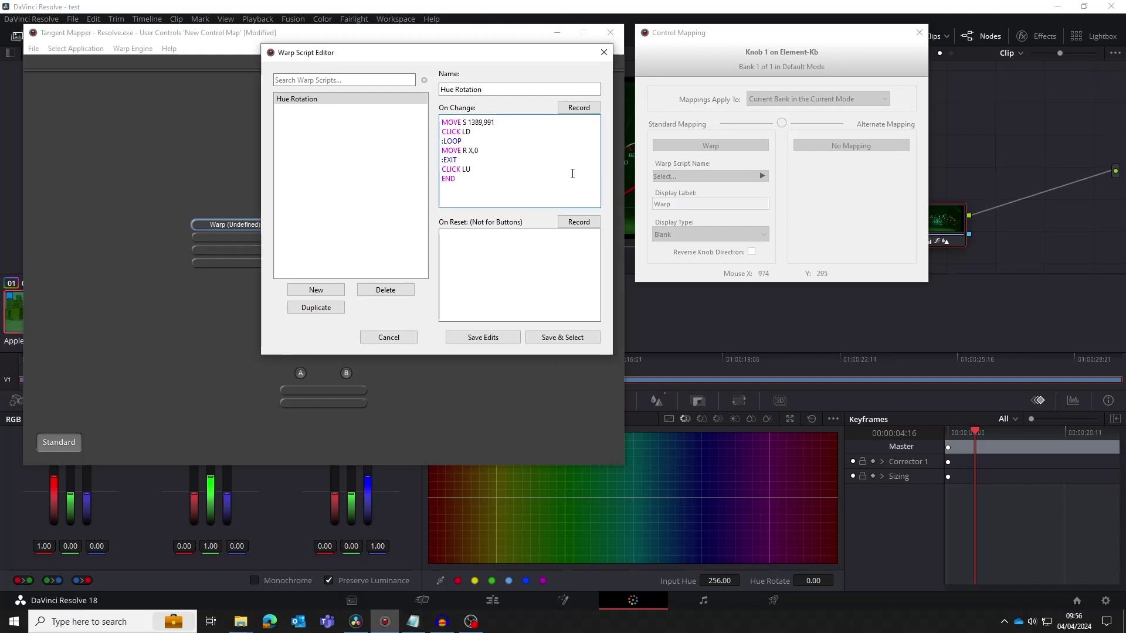
click(571, 338)
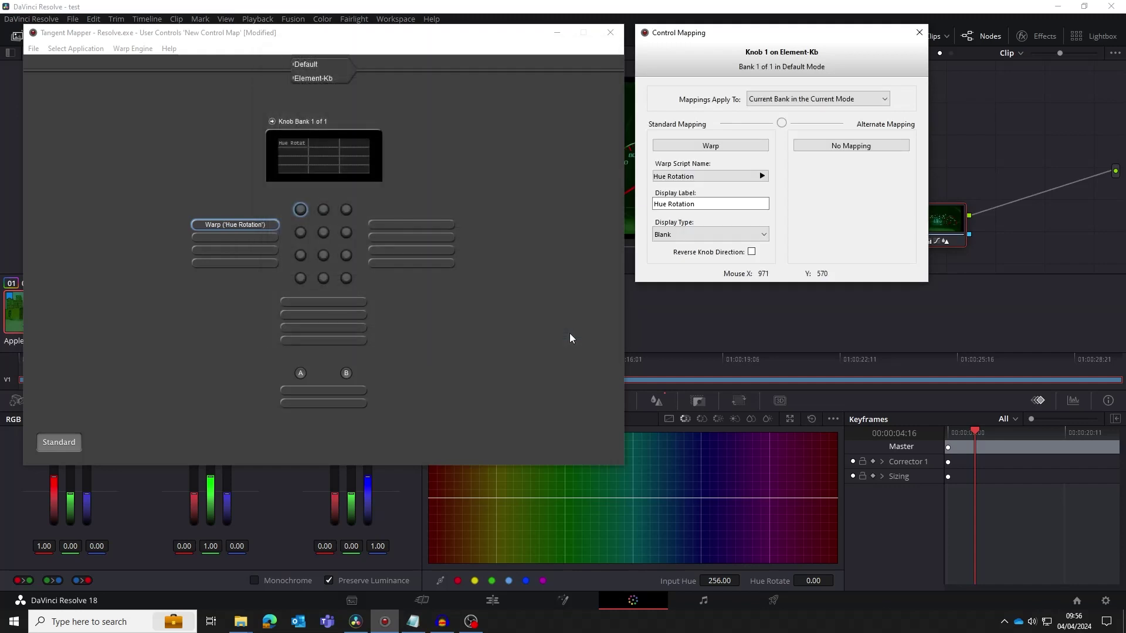
click(919, 32)
Pick green on Resolve's Hue vs Hue curve and nudge its Hue Rotate slightly.
click(891, 71)
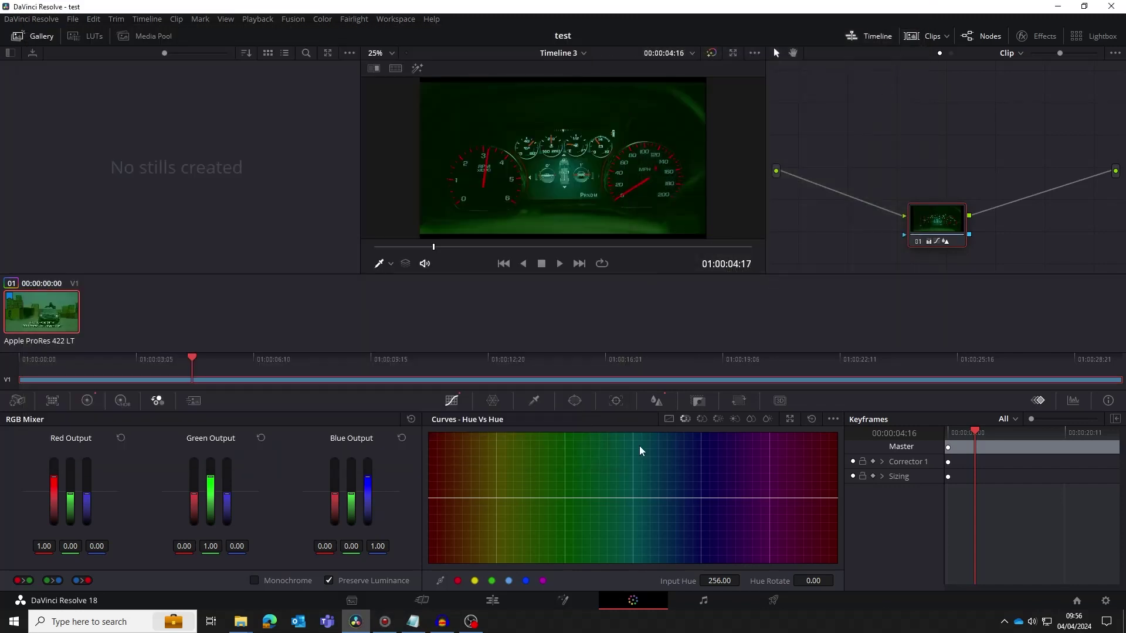
click(492, 581)
mouse_move(813, 580)
mouse_down()
mouse_move(827, 580)
mouse_move(814, 581)
mouse_up()
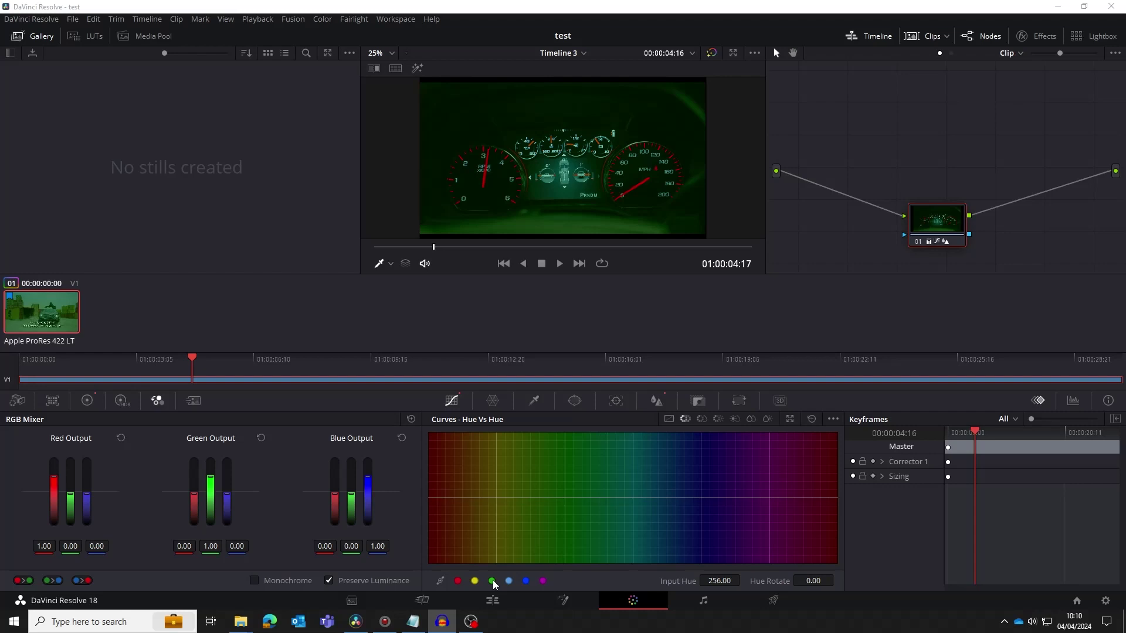
Open Knob 1's mapping and load its Hue Rotation script in the Warp Script Editor.
click(385, 623)
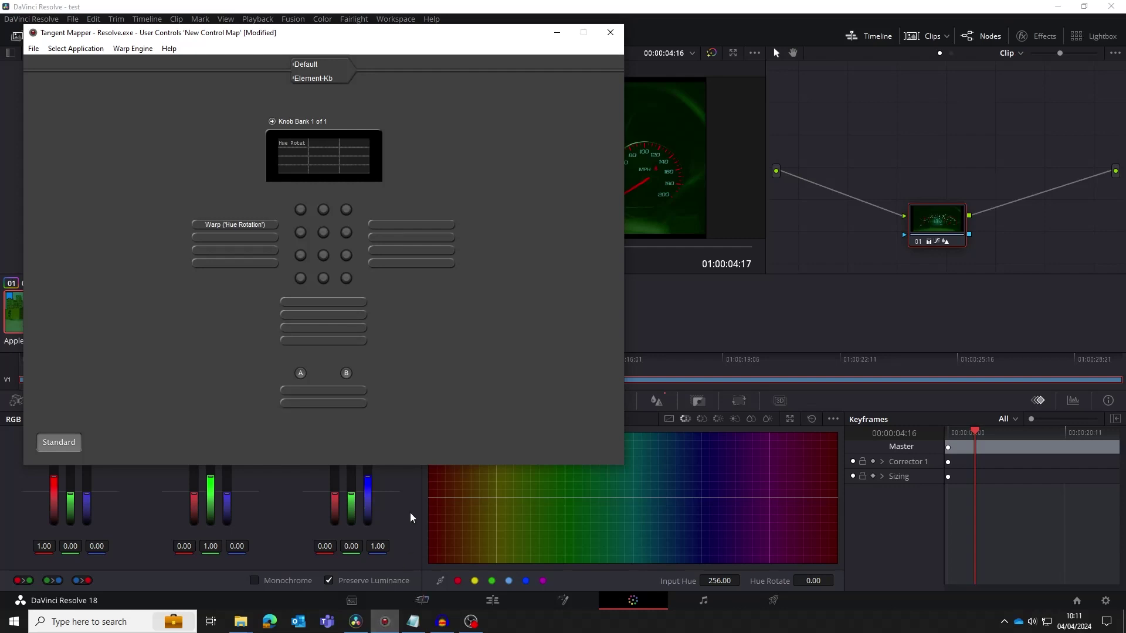
double_click(306, 210)
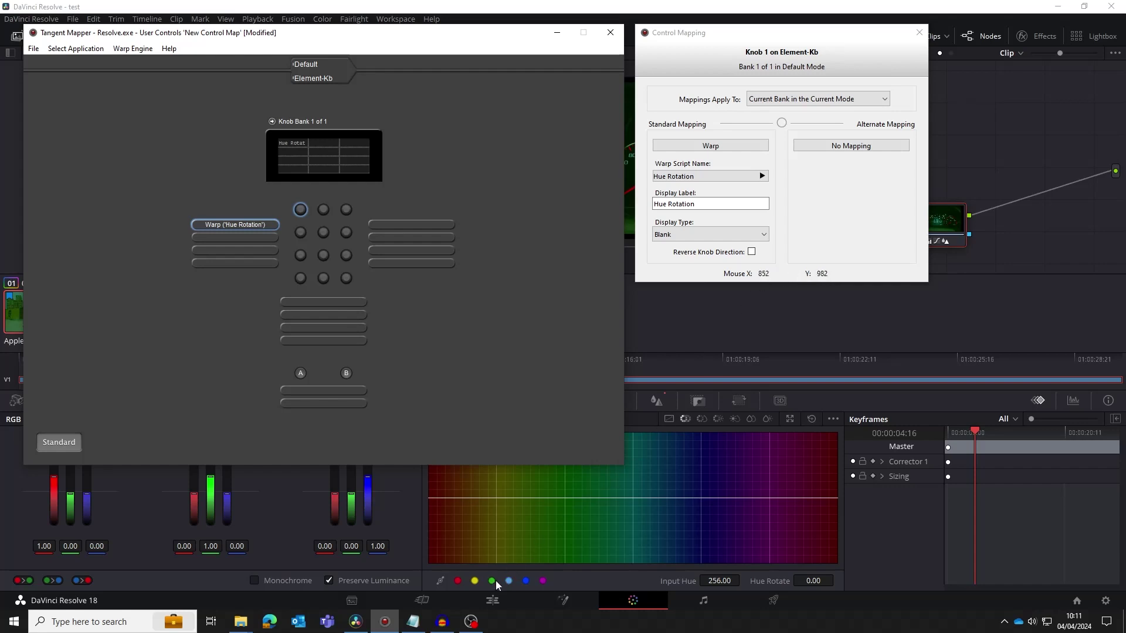
click(762, 176)
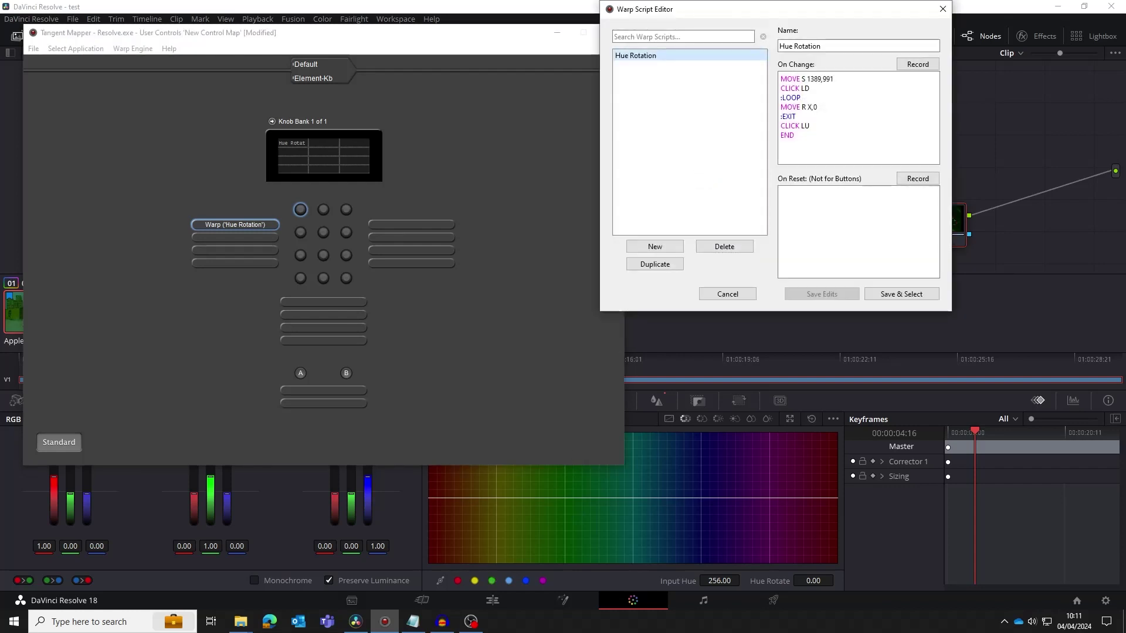
Prepend MOVE S 839,991 and CLICK LC to the Hue Rotation On Change script and save edits.
key(alt+Tab)
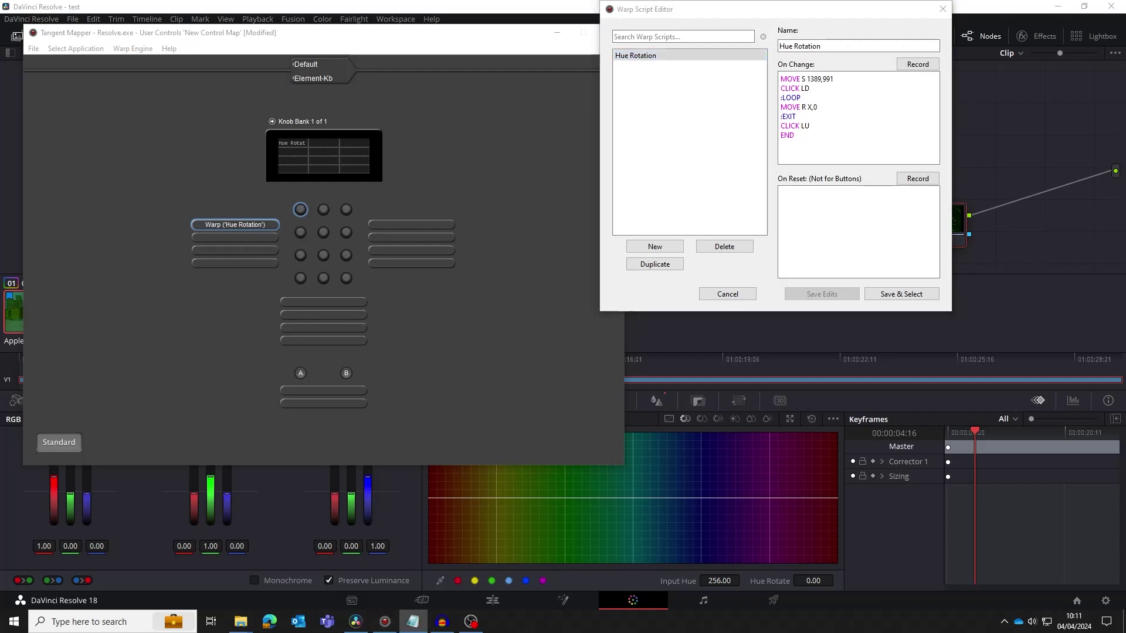
click(781, 78)
key(Return)
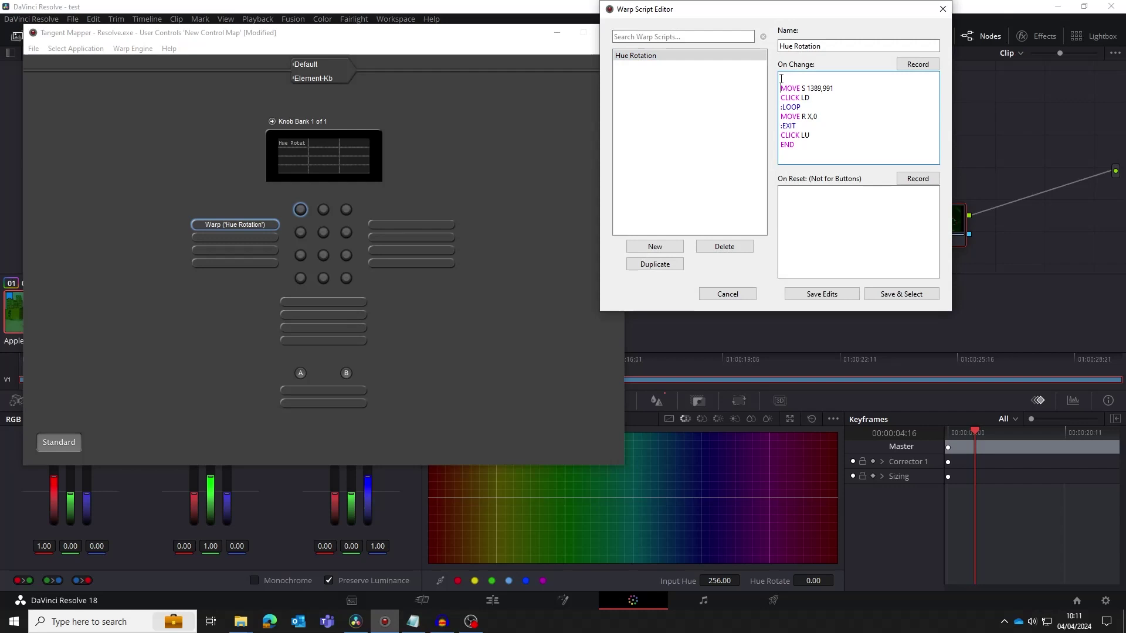
text(MOVE S 839,991)
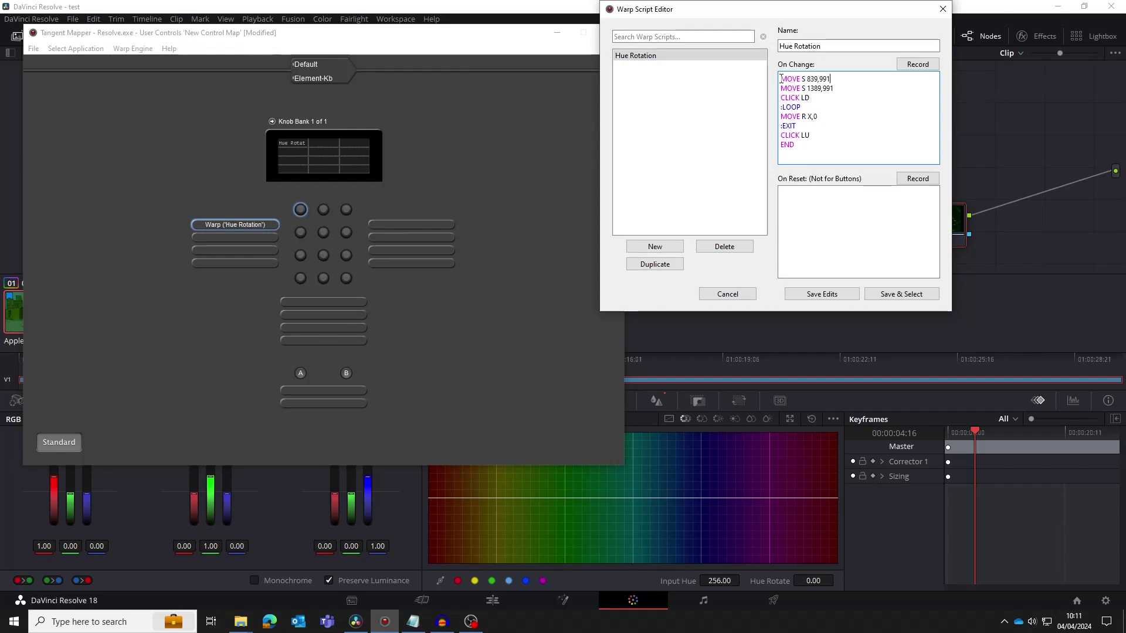
key(Return)
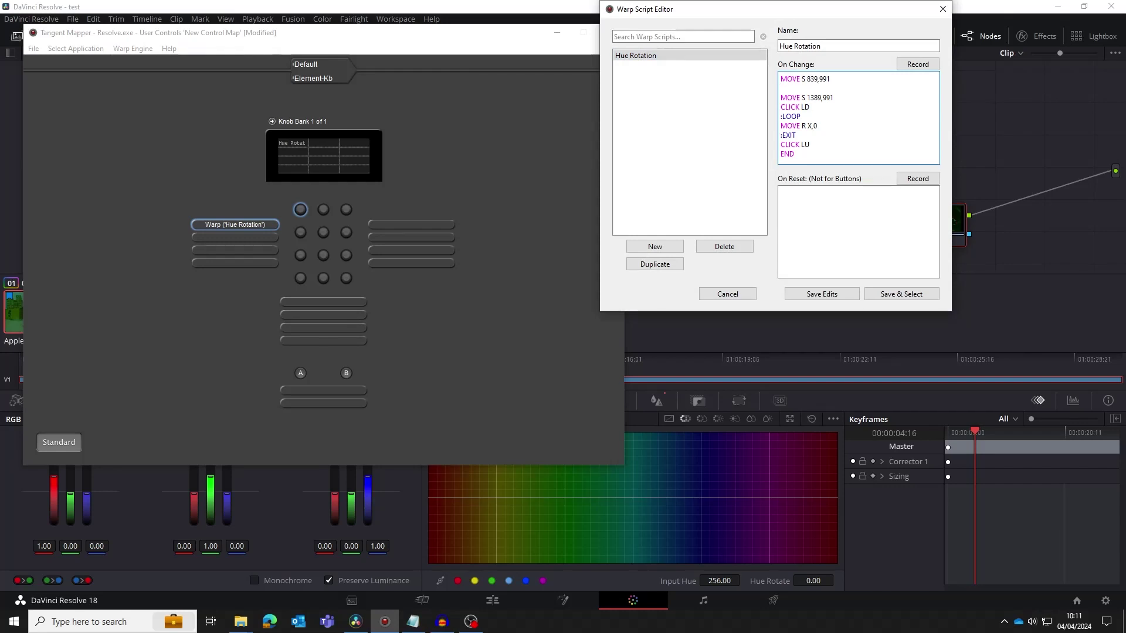
key(alt+Tab)
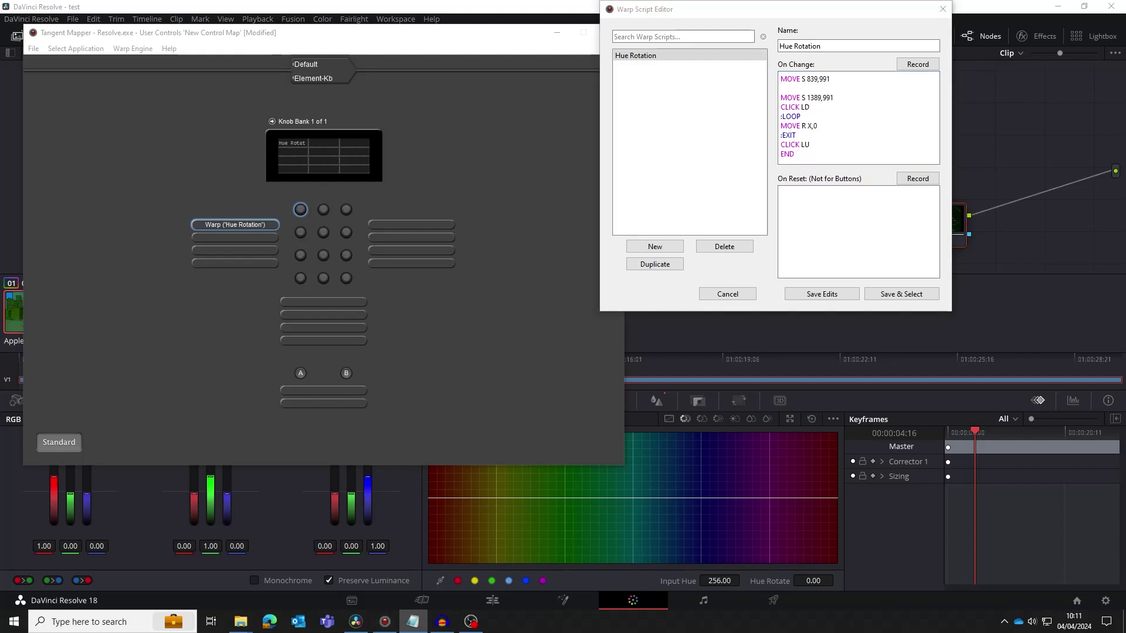
key(alt+Tab)
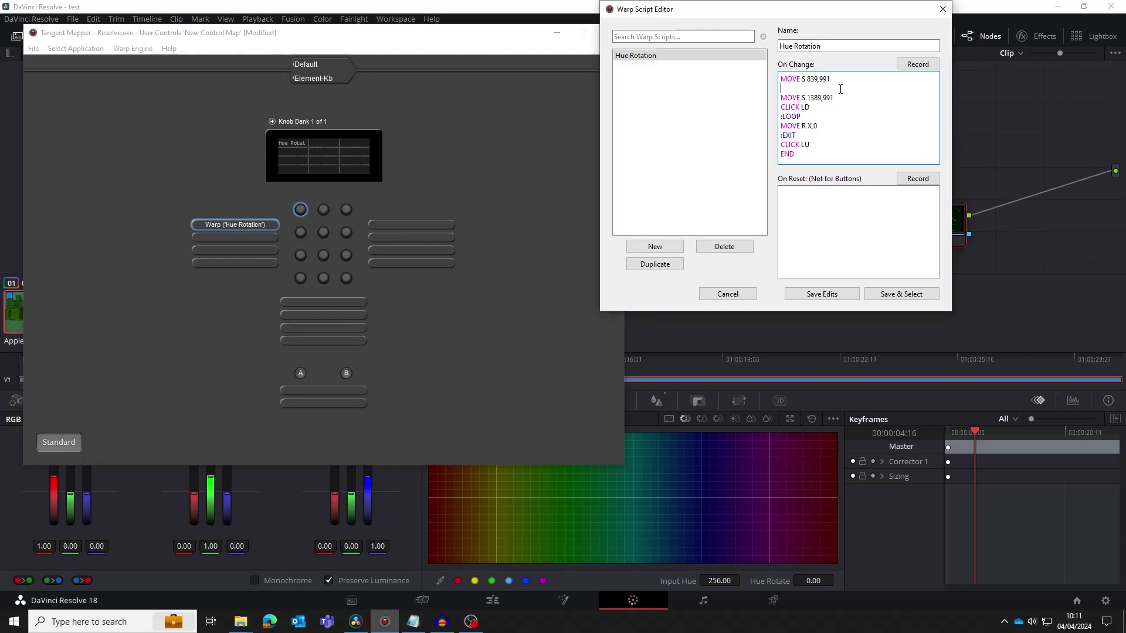
text(CLICK LC)
drag(813, 89, 801, 89)
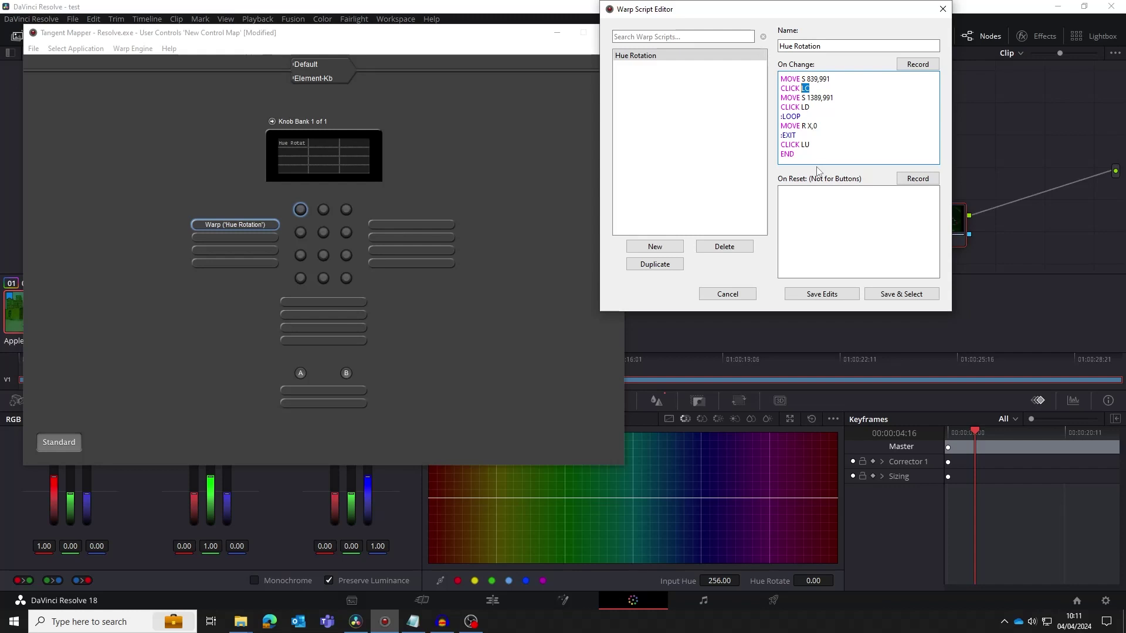
click(823, 301)
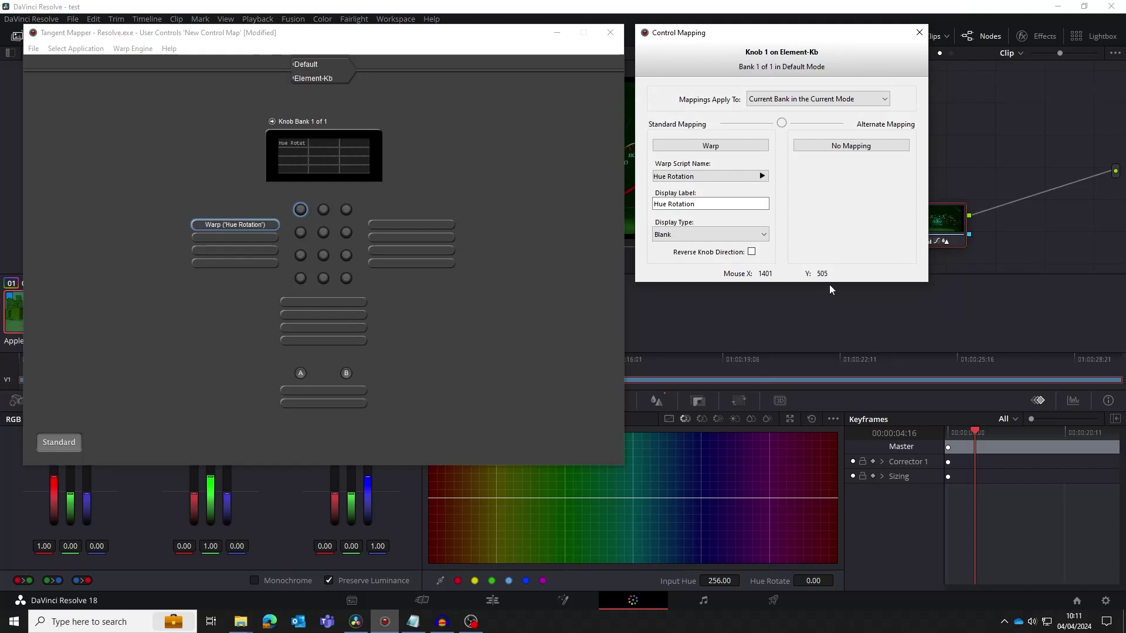
Back in Resolve, rotate the blue hue slightly on the Hue vs Hue curve, then select the green hue.
click(918, 32)
click(803, 302)
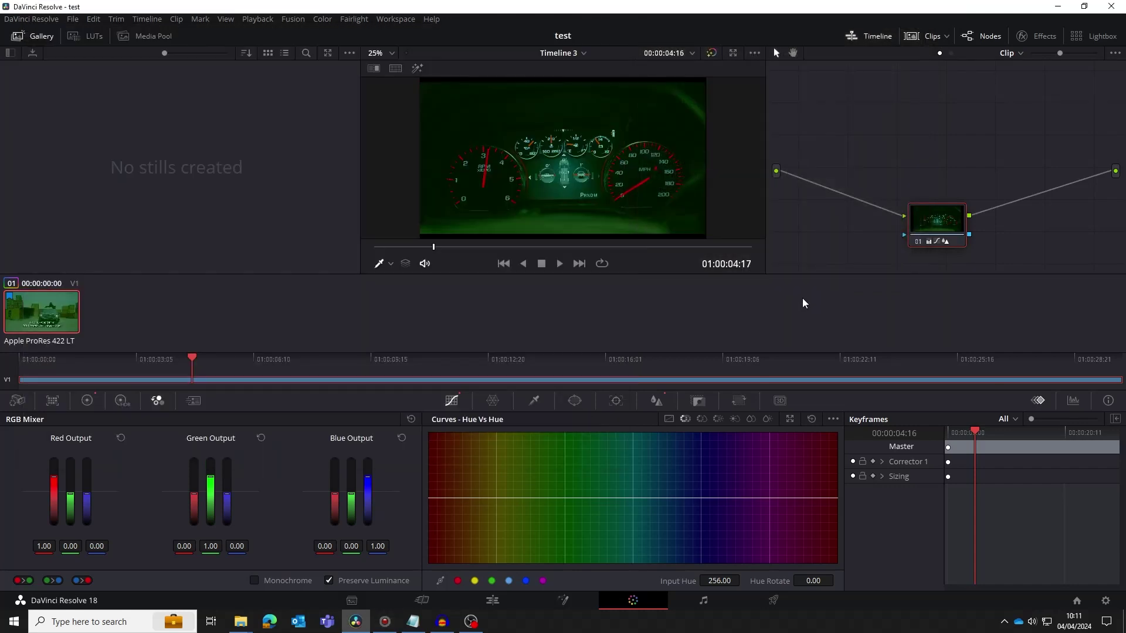
click(527, 583)
mouse_move(800, 580)
mouse_down()
mouse_move(837, 579)
mouse_move(814, 580)
mouse_up()
click(492, 580)
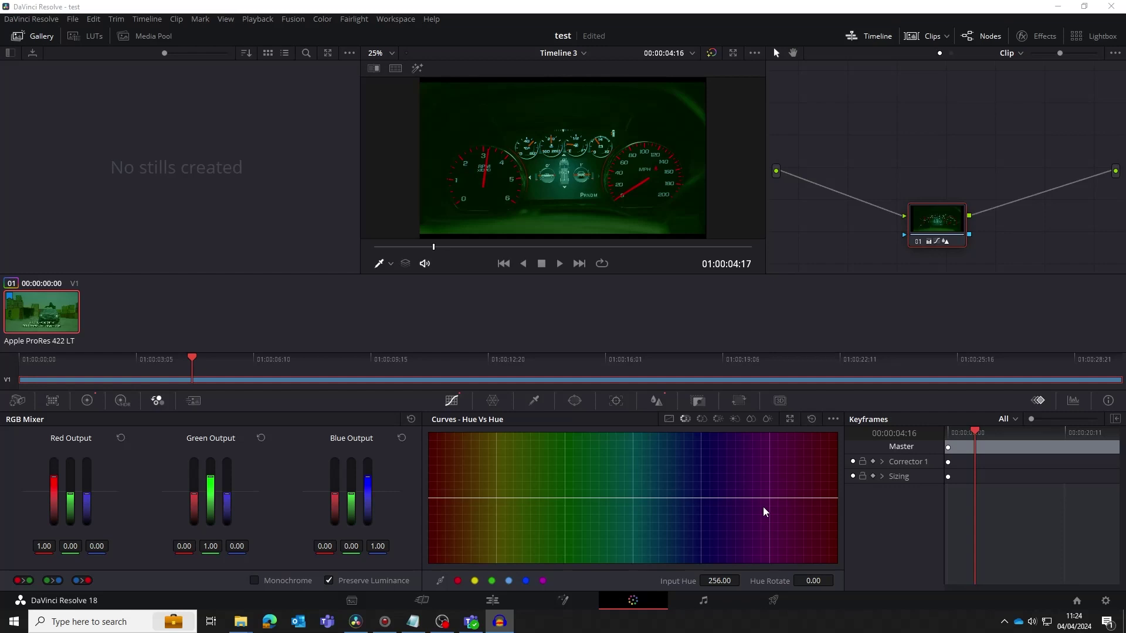
Add a RESTORE line after CLICK LU in Knob 1's Hue Rotation script and save the edit.
click(385, 621)
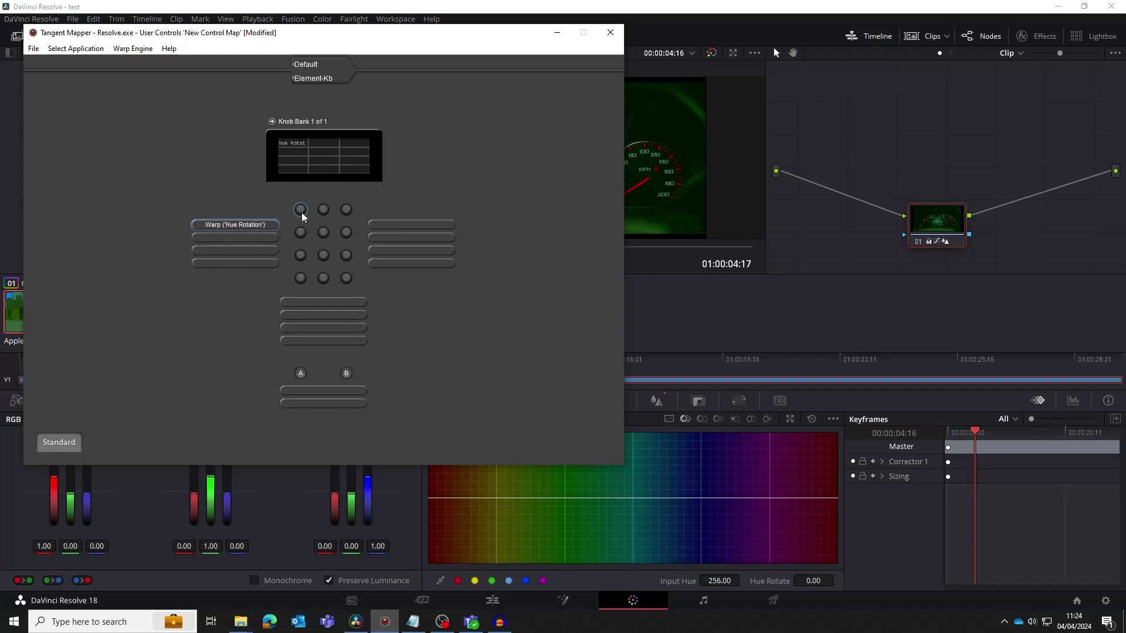
click(301, 210)
click(686, 177)
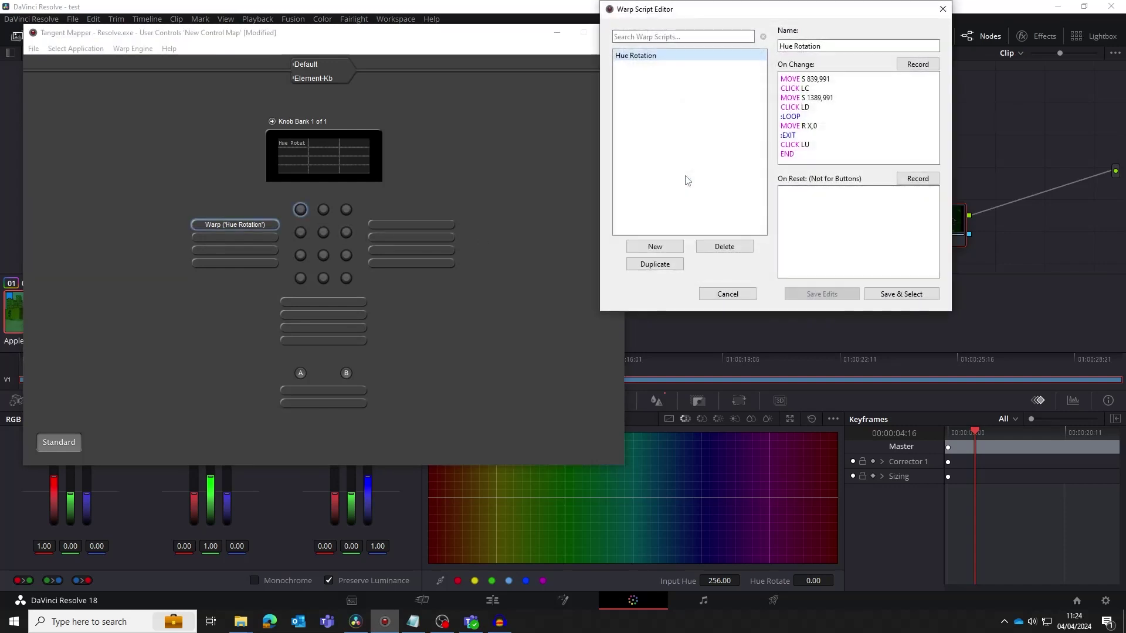
click(839, 143)
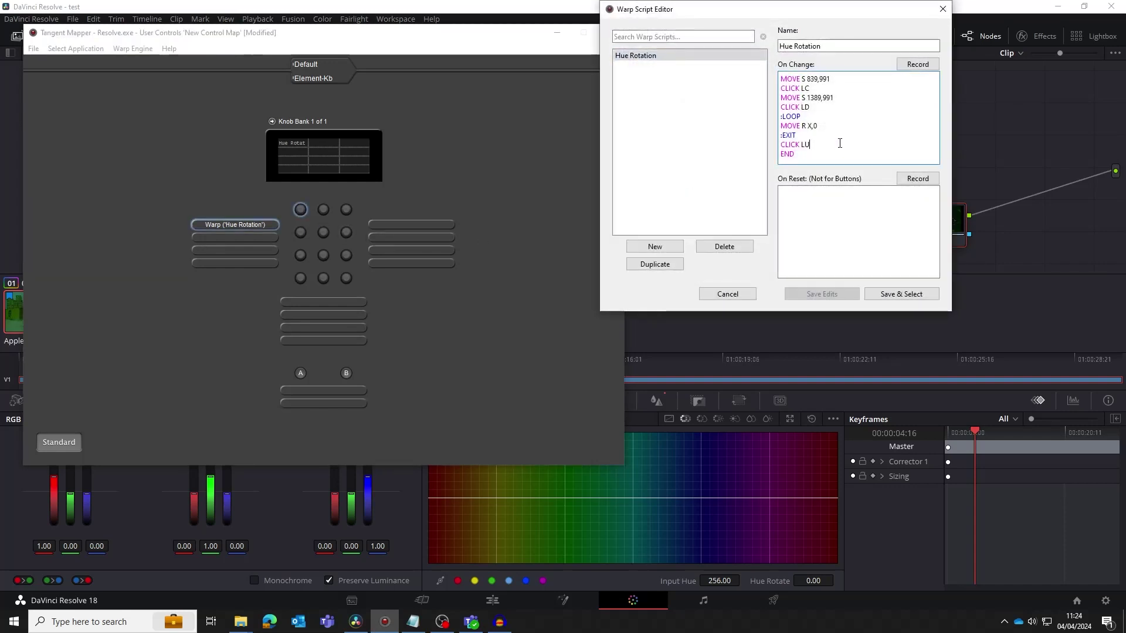
key(Return)
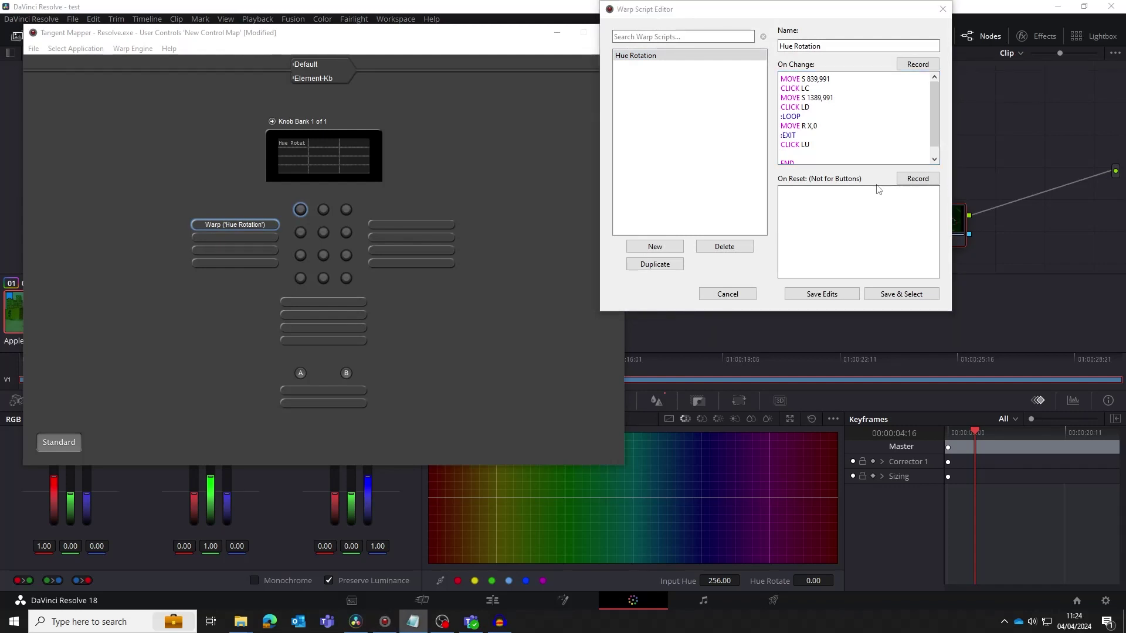
click(821, 154)
text(RESTORE)
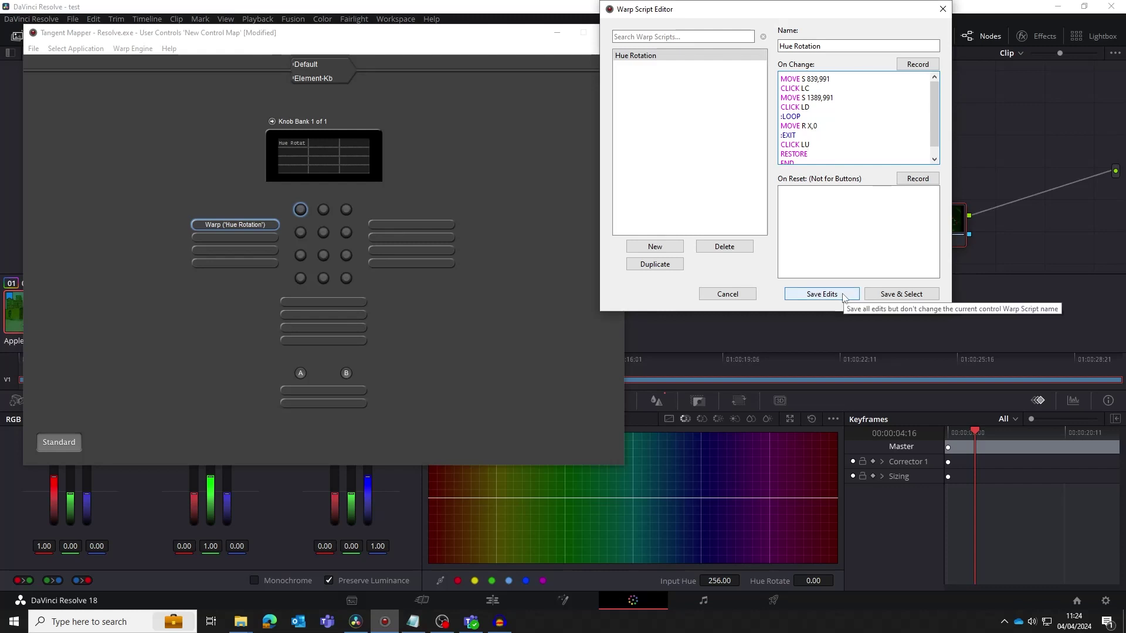
click(822, 294)
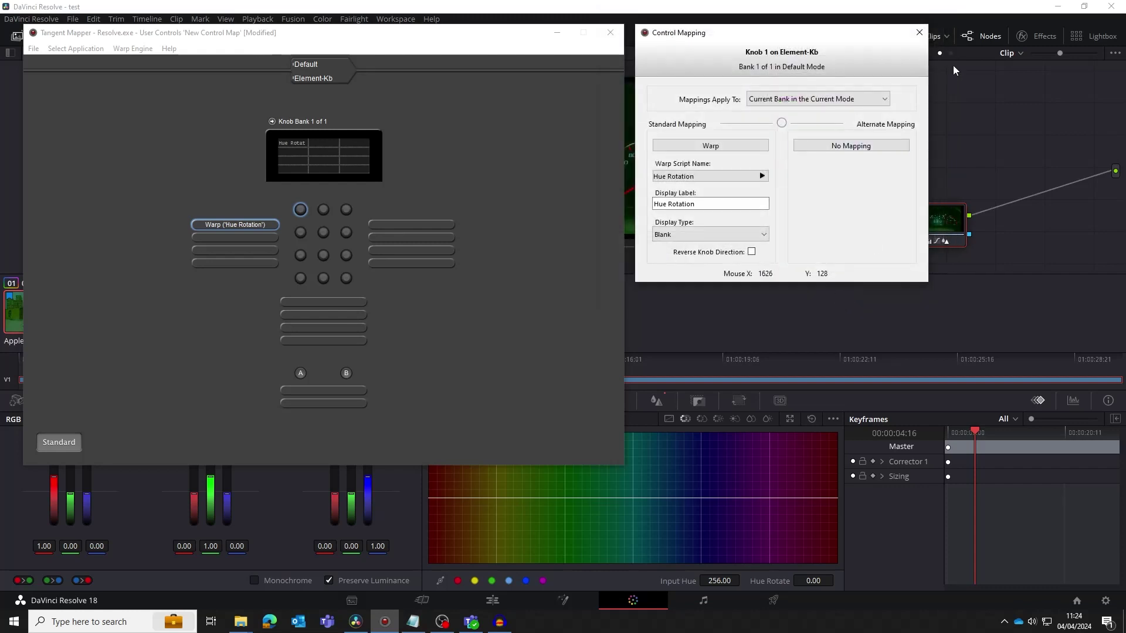
In Resolve, add a green point at Input Hue 16 rotated to 18.05, then return to Tangent Mapper.
click(918, 33)
click(804, 331)
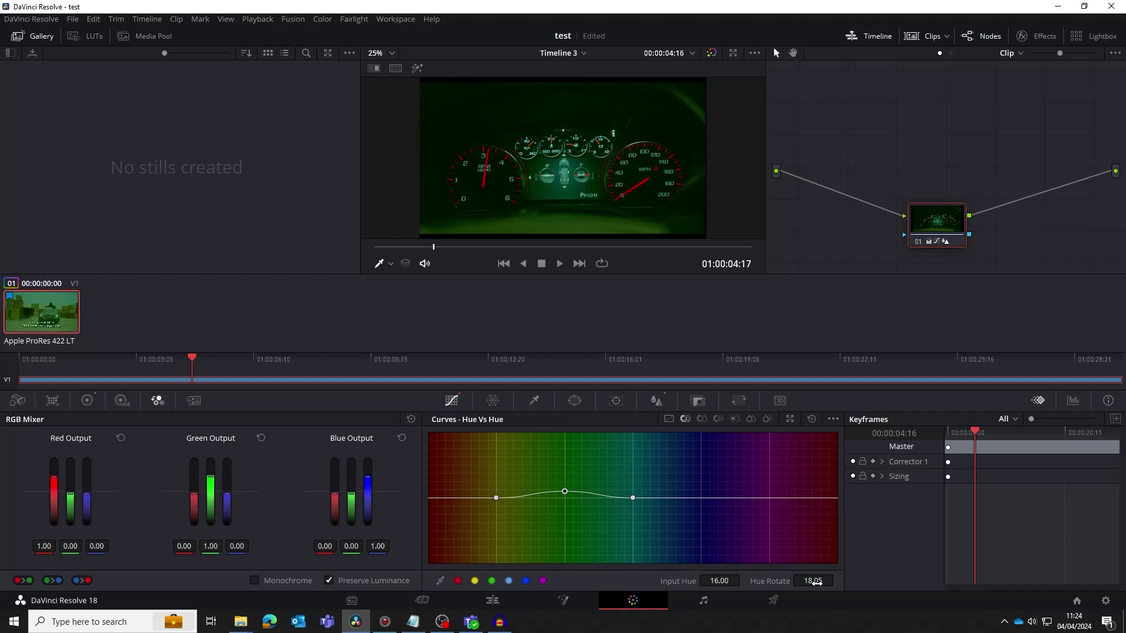
click(387, 622)
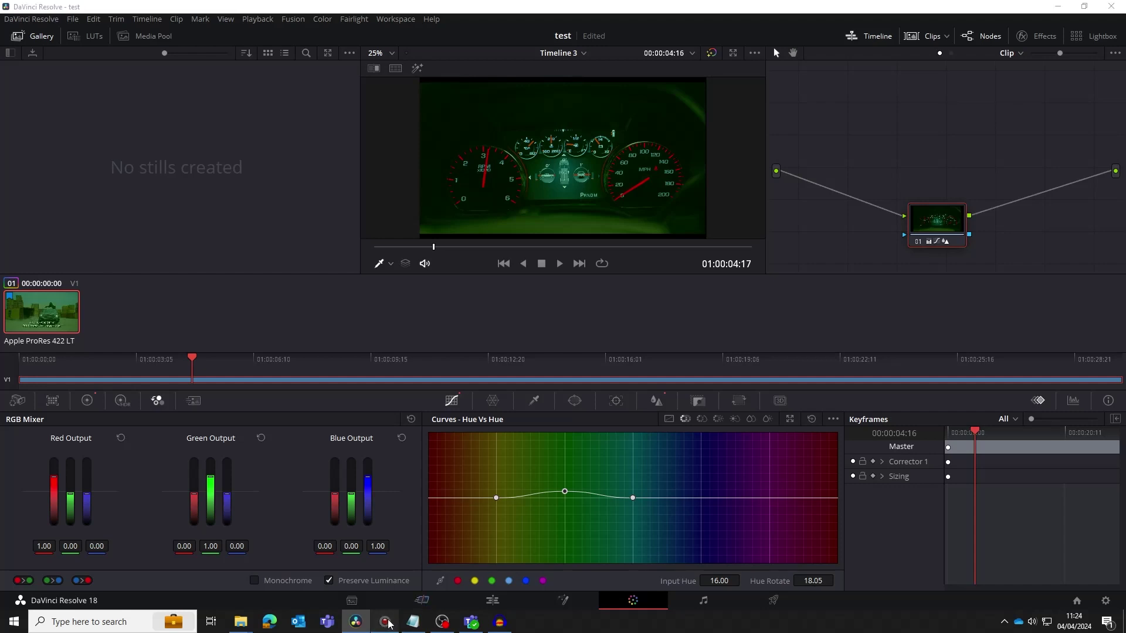
Insert a PAUSE 300 line after CLICK LU in Knob 1's Hue Rotation script and save it.
click(304, 207)
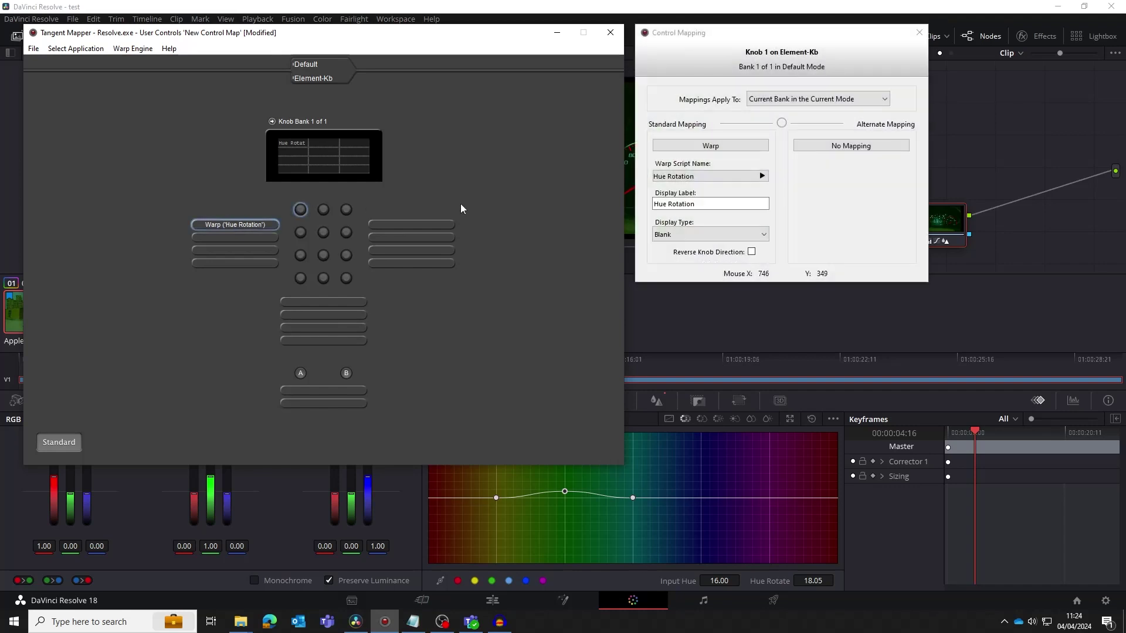
click(684, 177)
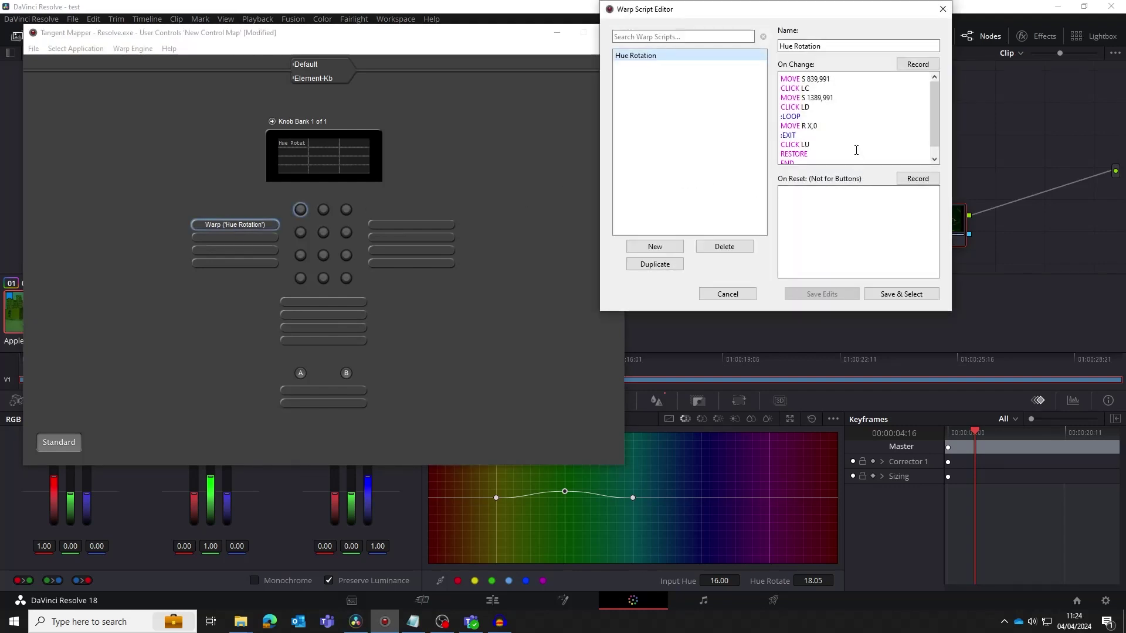
key(Return)
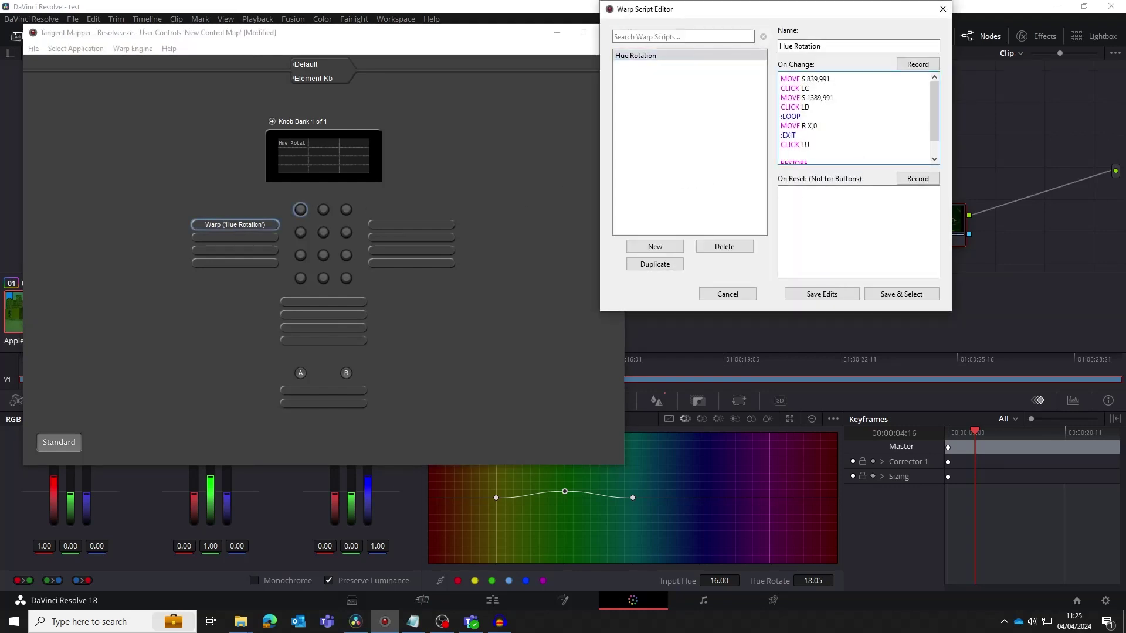
click(412, 622)
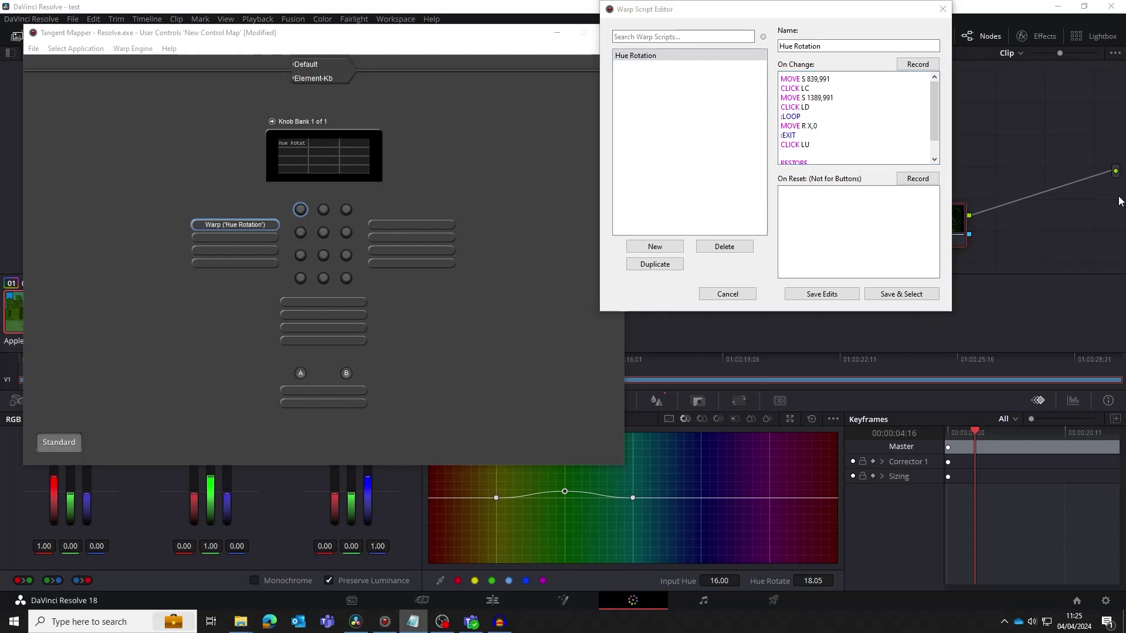
click(857, 158)
text(PAUSE 300)
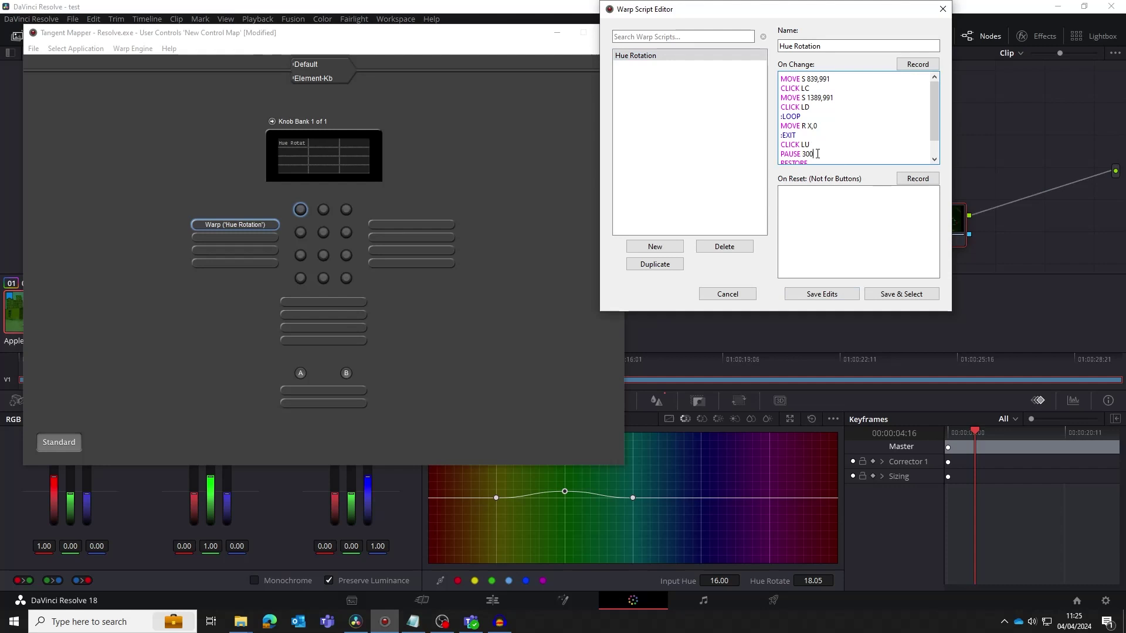
drag(817, 153, 802, 154)
click(839, 295)
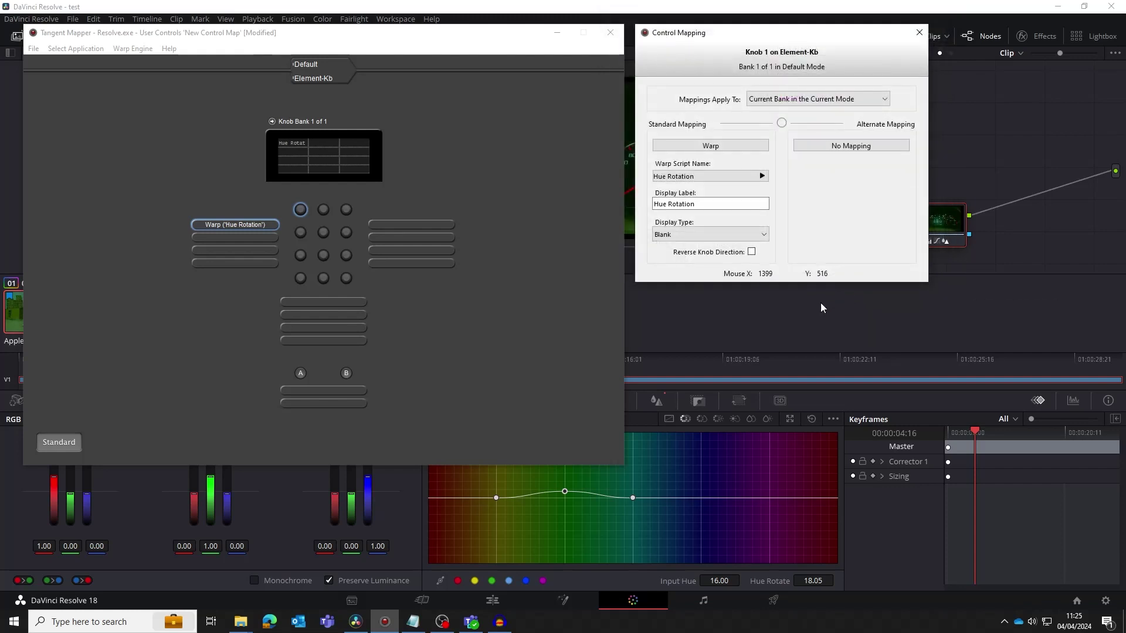
In Resolve, scrub the green Hue Rotate down to 13.60 and then to 6.90.
click(919, 32)
click(810, 262)
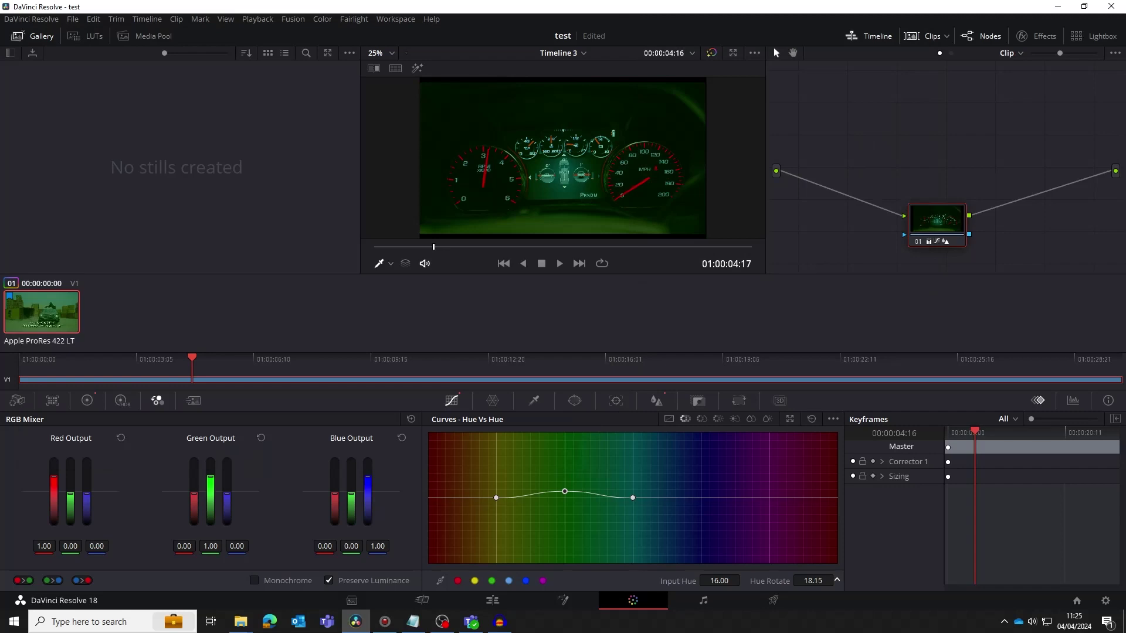
drag(837, 580, 813, 581)
drag(813, 580, 778, 581)
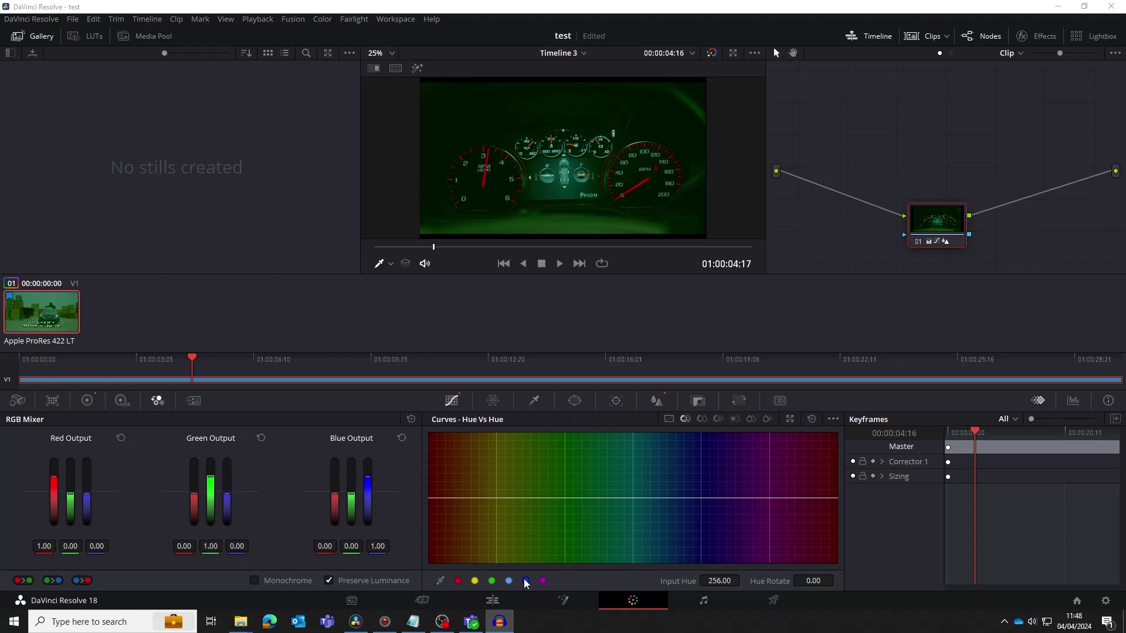
Select Knob 1's entire Hue Rotation script, from MOVE S 839,991 through END, and copy it.
click(384, 622)
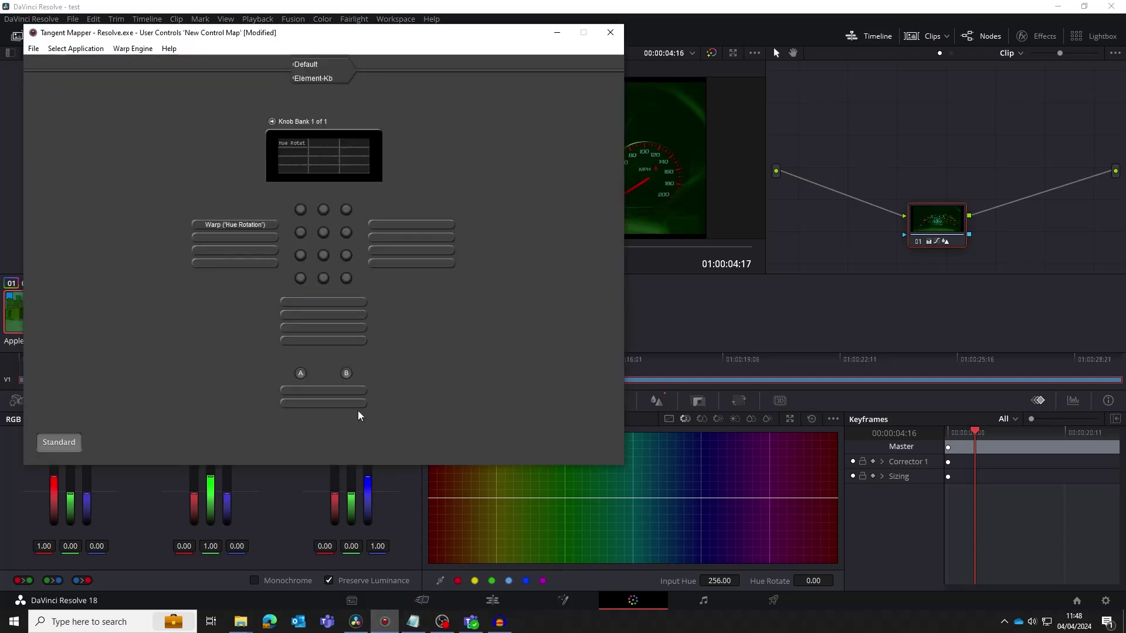
click(307, 210)
click(700, 179)
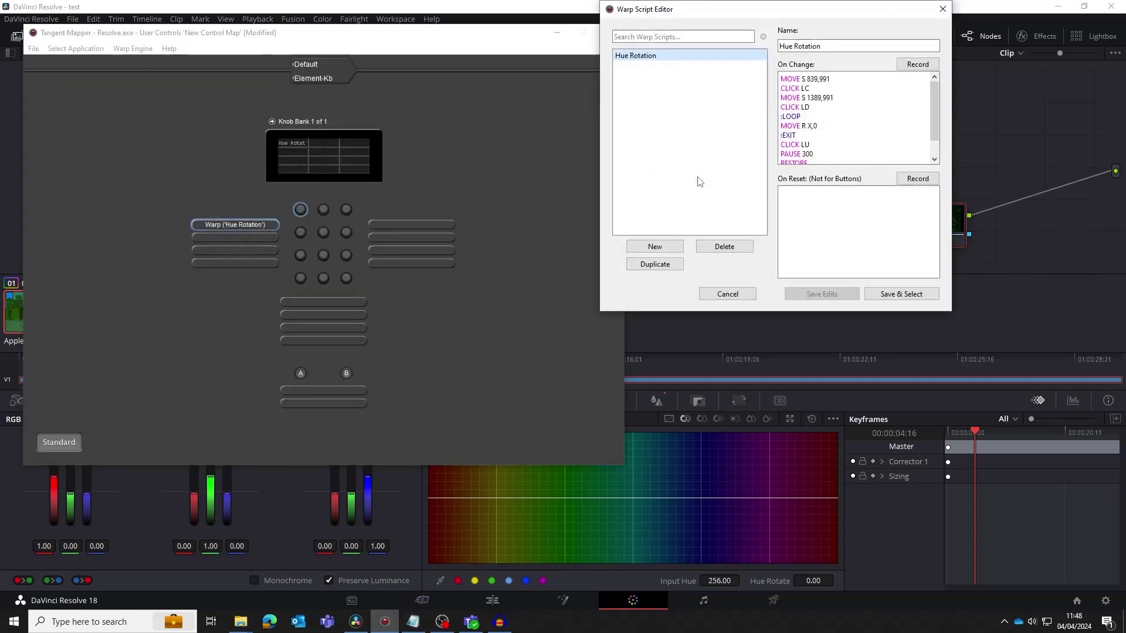
scroll(856, 117, down, 3)
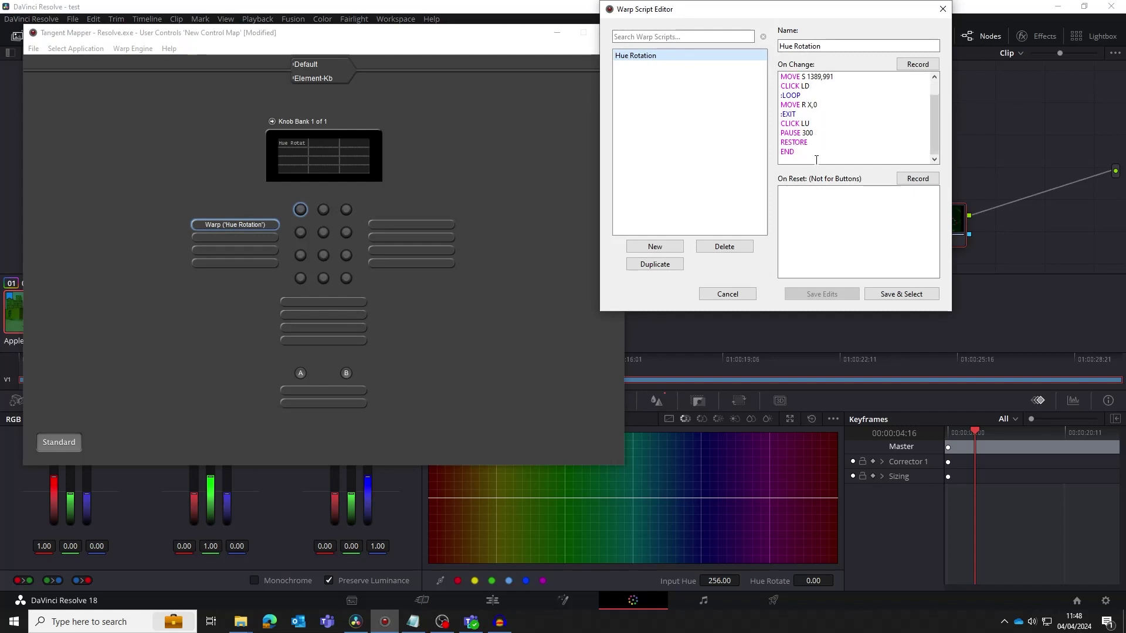
drag(820, 160, 756, 43)
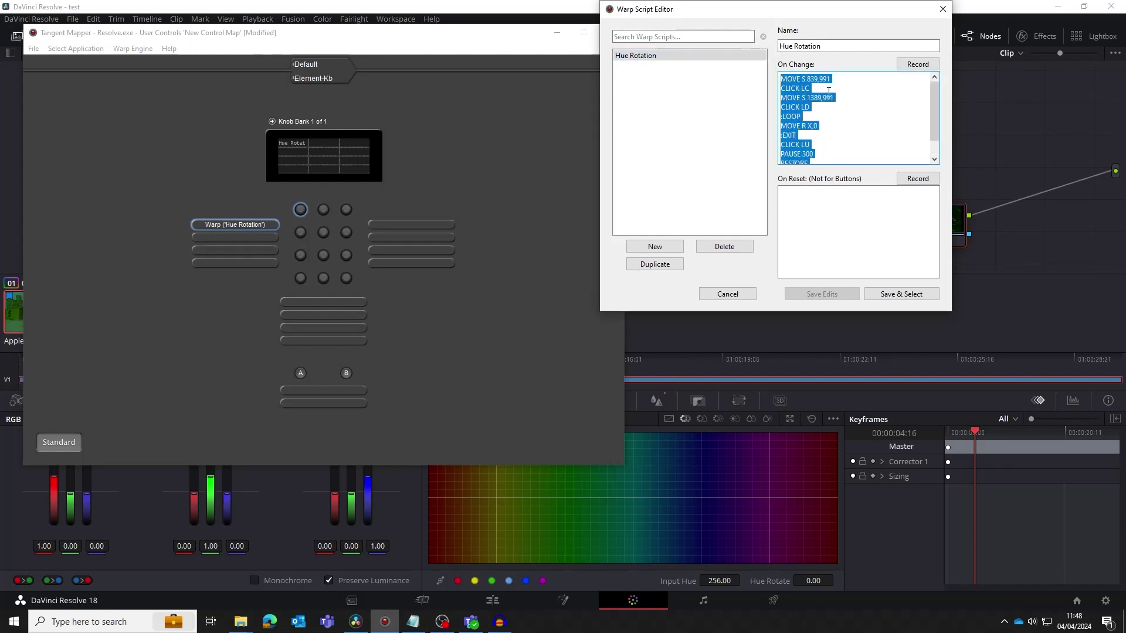
right_click(807, 99)
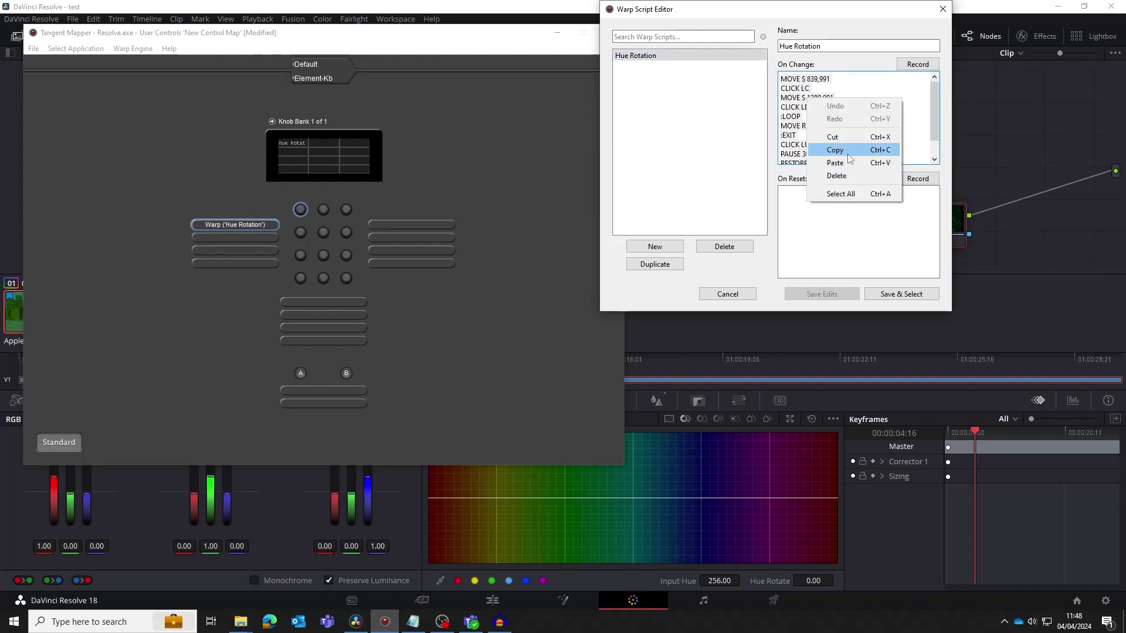
click(848, 150)
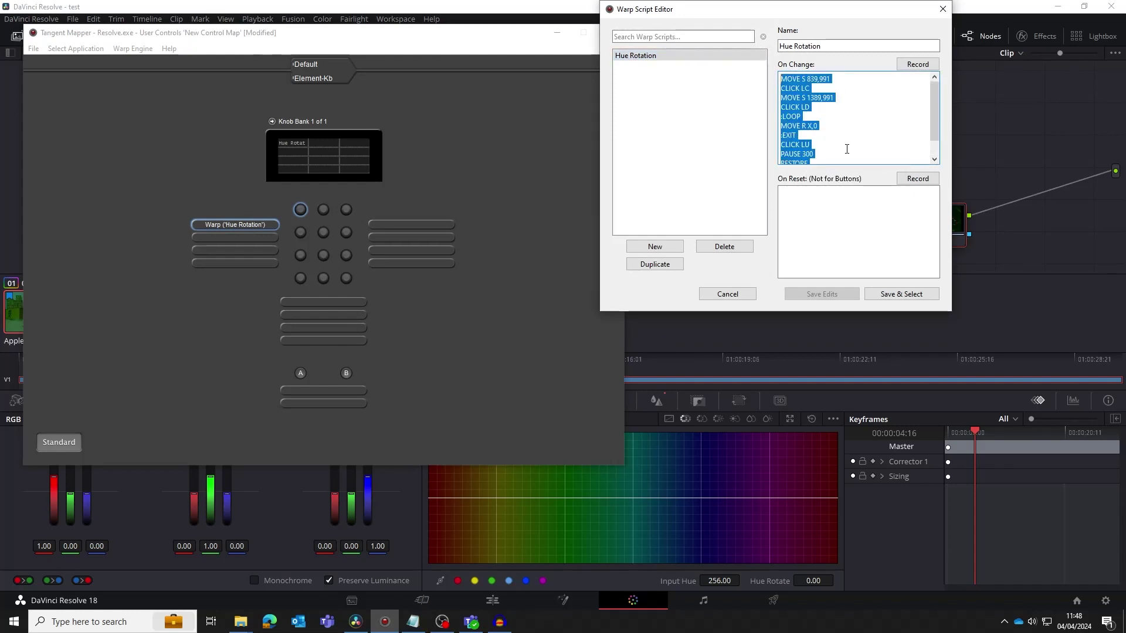
Close the script editor and set Knob 3's standard mapping to Warp.
click(942, 8)
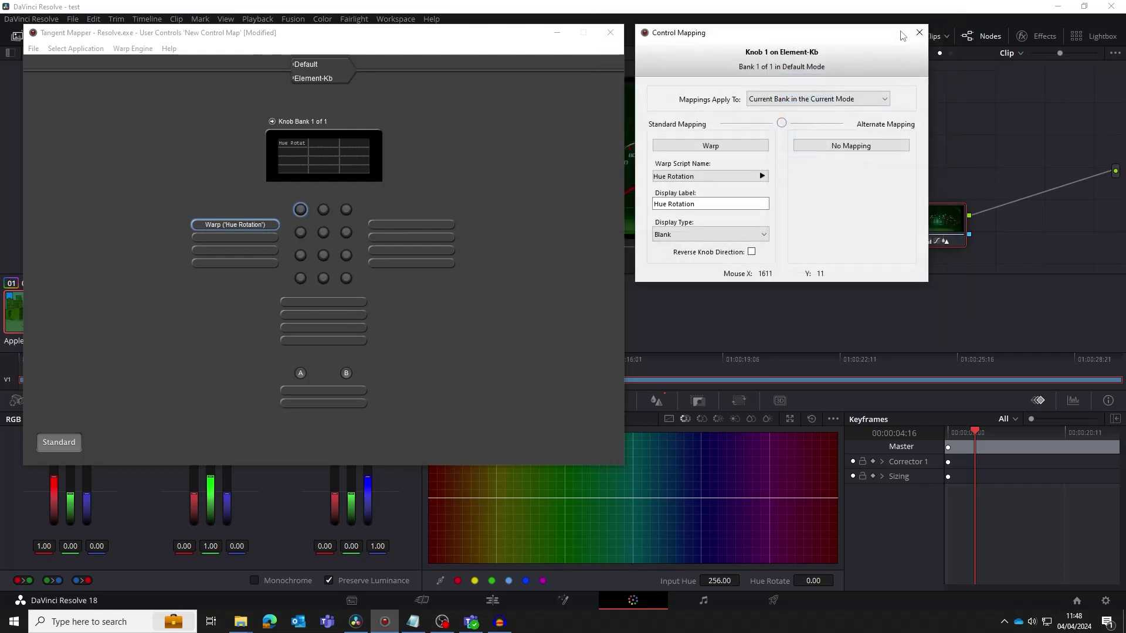
click(346, 209)
click(710, 146)
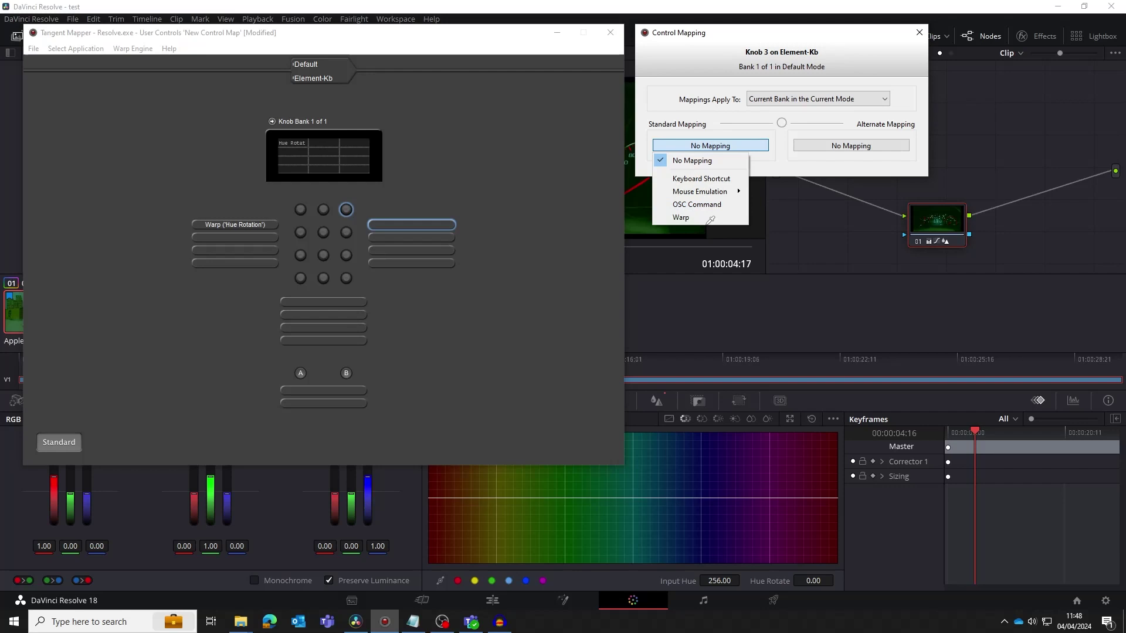
click(674, 217)
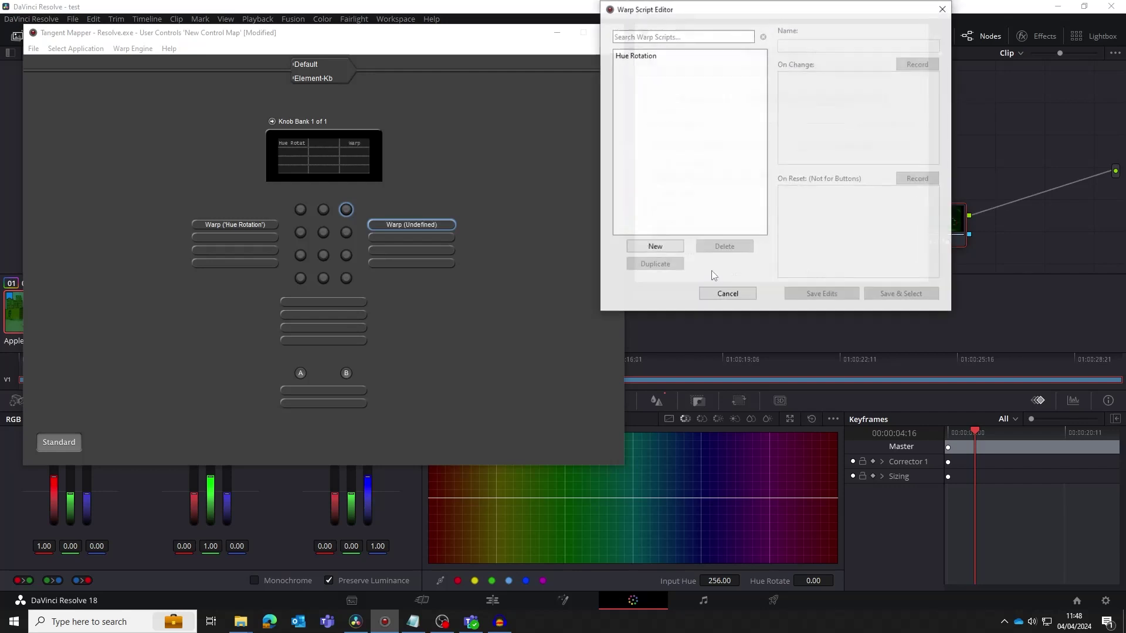
Create a new warp script named 'Blue Hue Rotation' and paste the copied steps into On Change.
click(672, 249)
text(B)
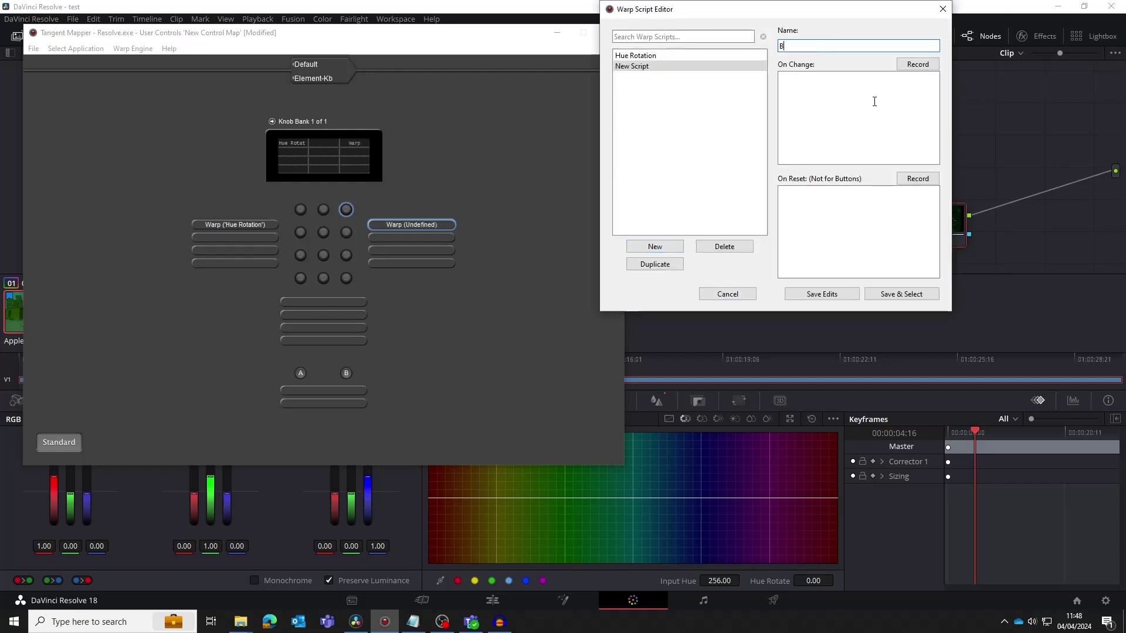
text(lue Hue Rotation)
click(856, 95)
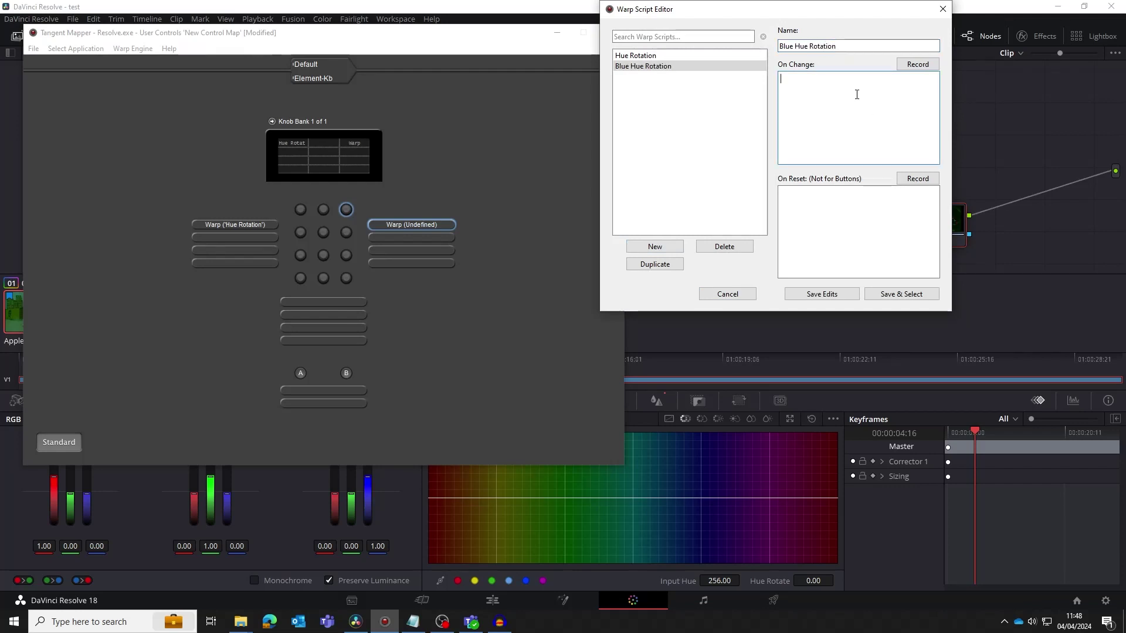
right_click(856, 94)
click(889, 156)
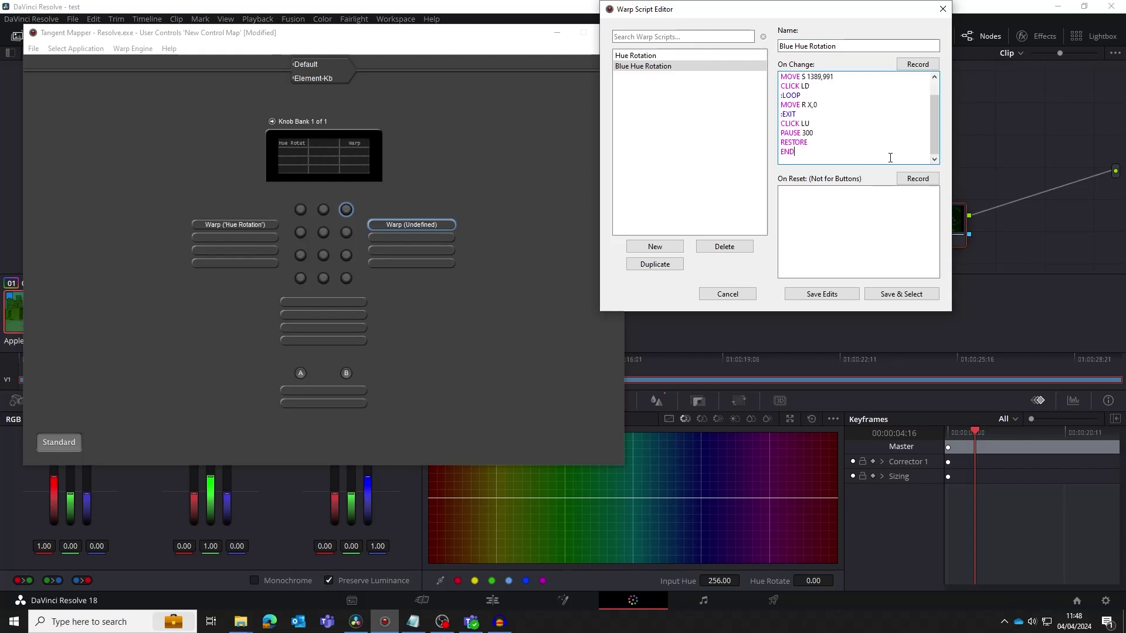
scroll(883, 143, up, 1)
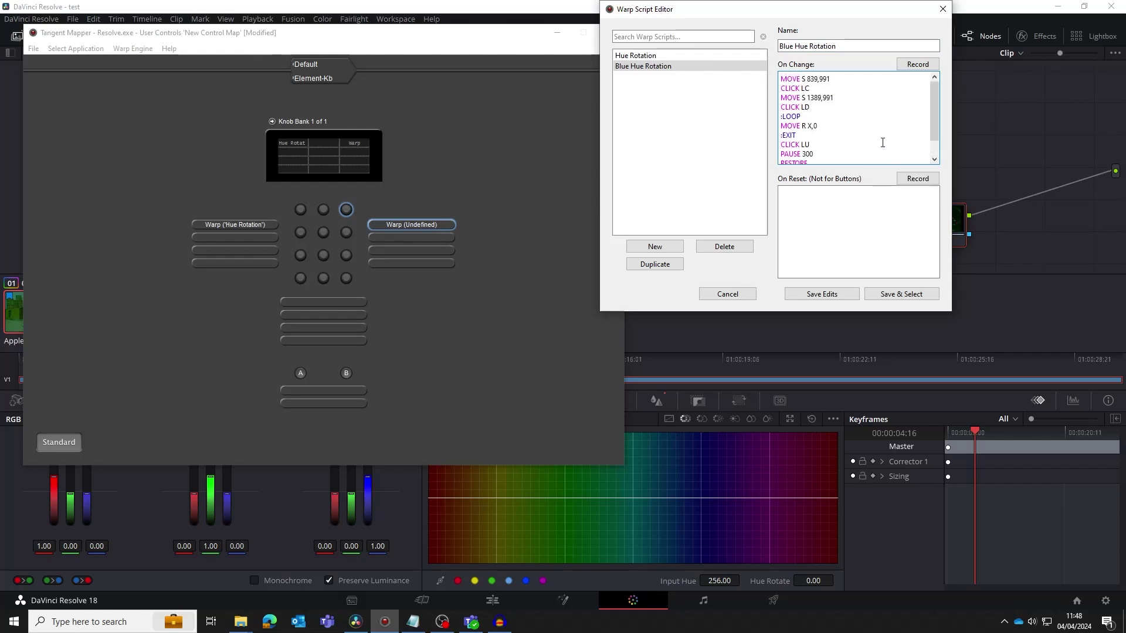
Change the first move to MOVE S 893,991, save Blue Hue Rotation to Knob 3, and return to Resolve.
drag(877, 8, 533, 21)
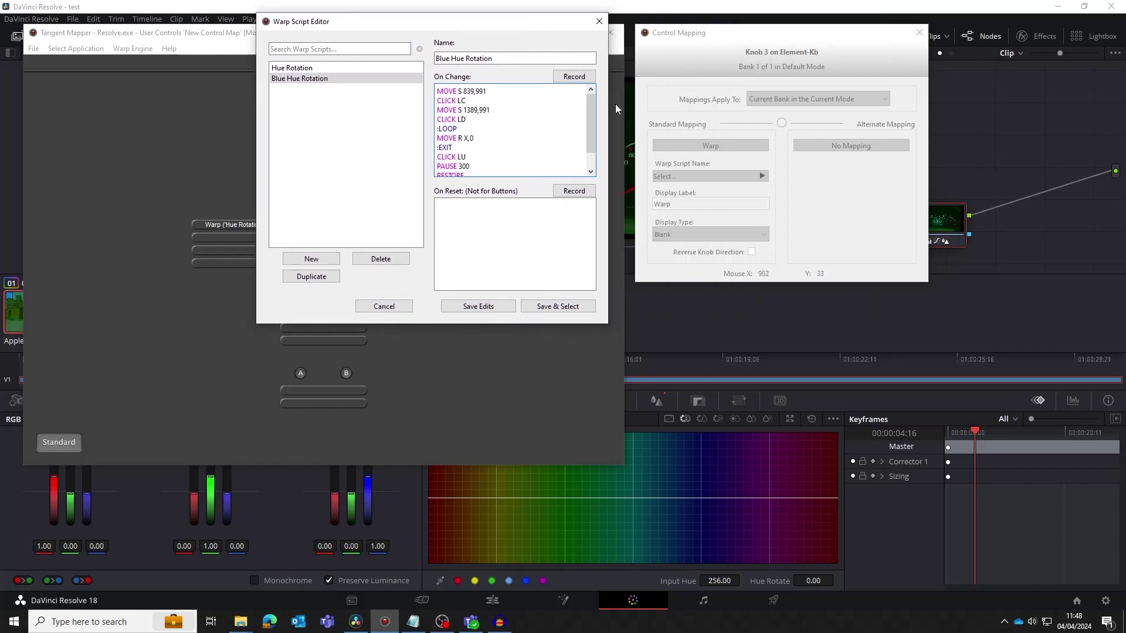
click(472, 93)
key(BackSpace)
key(BackSpace)
text(93)
click(555, 306)
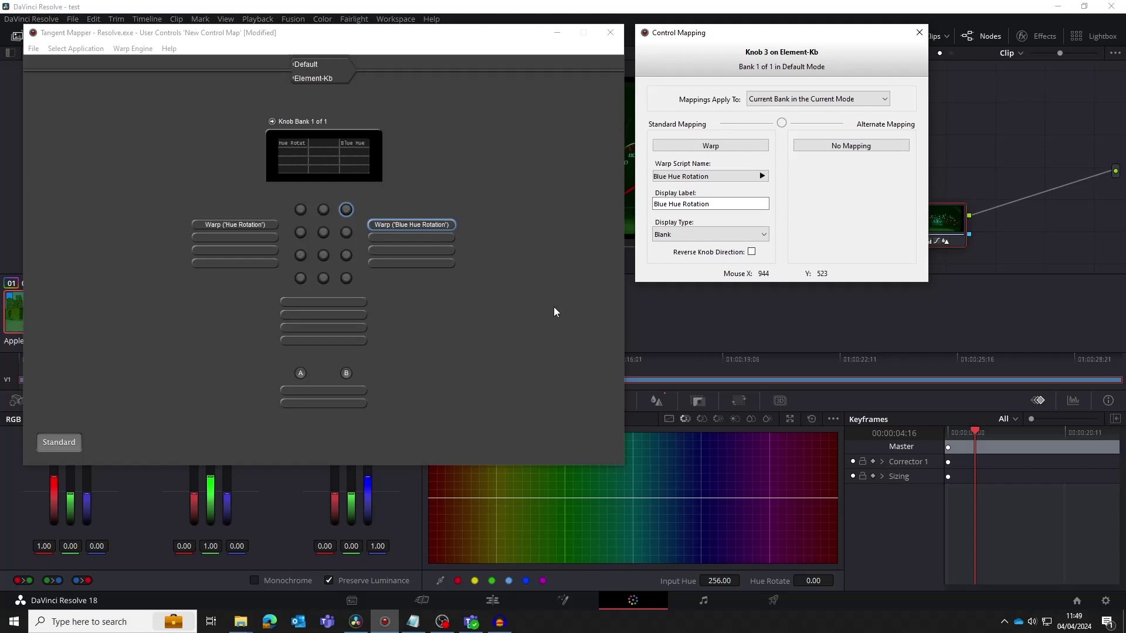
click(689, 324)
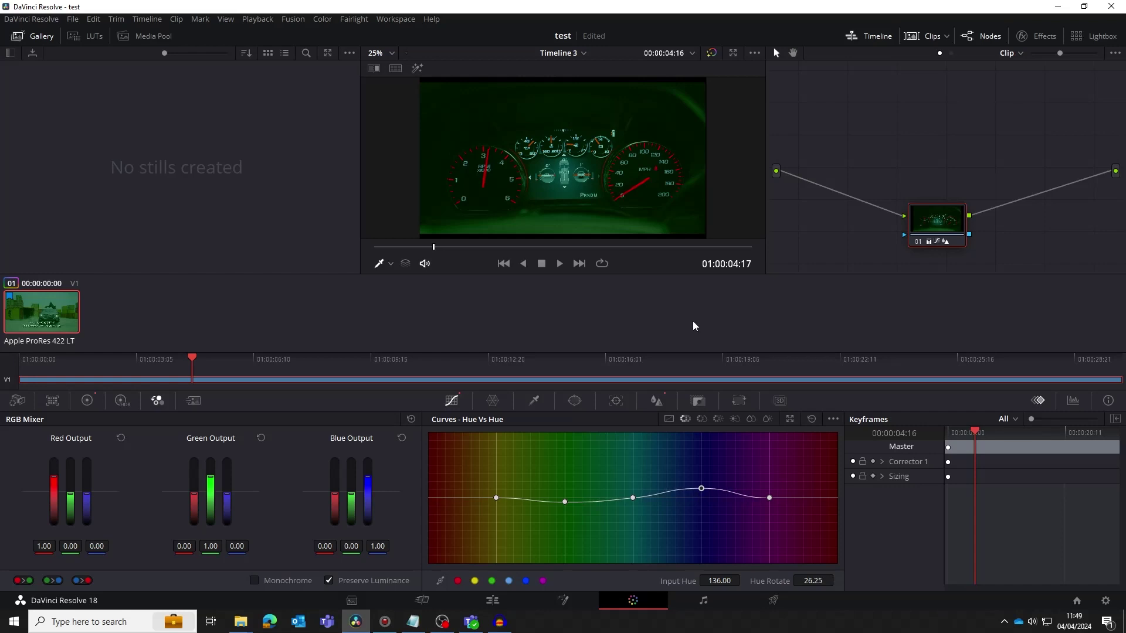
Drag the green curve point at Input Hue 16 down to a Hue Rotate of -26.35.
click(564, 502)
drag(813, 580, 815, 581)
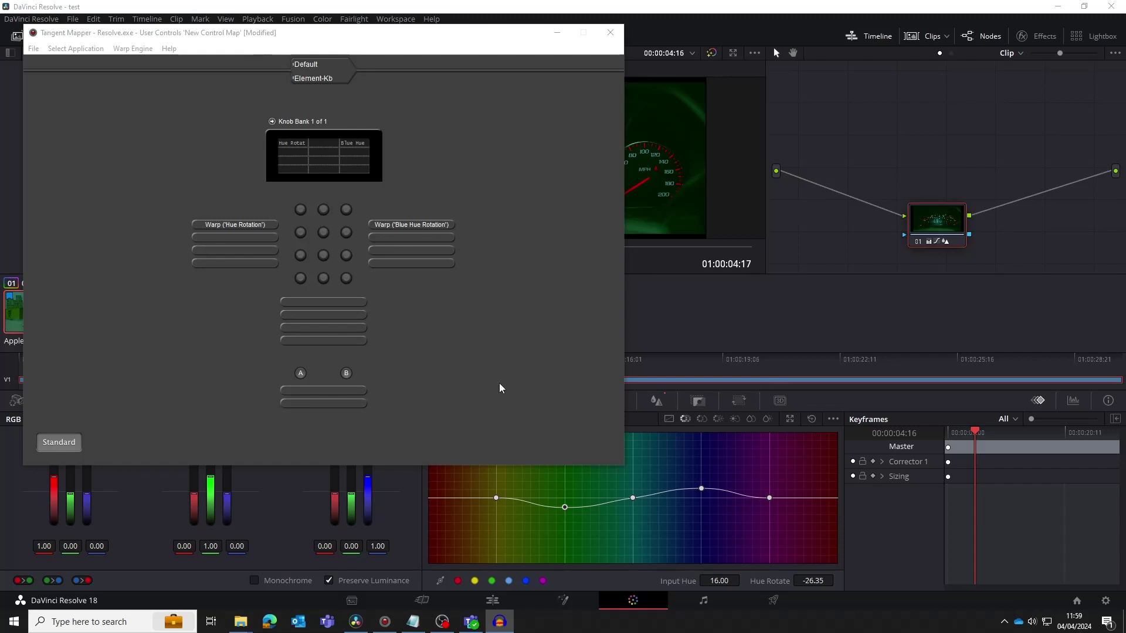
click(300, 373)
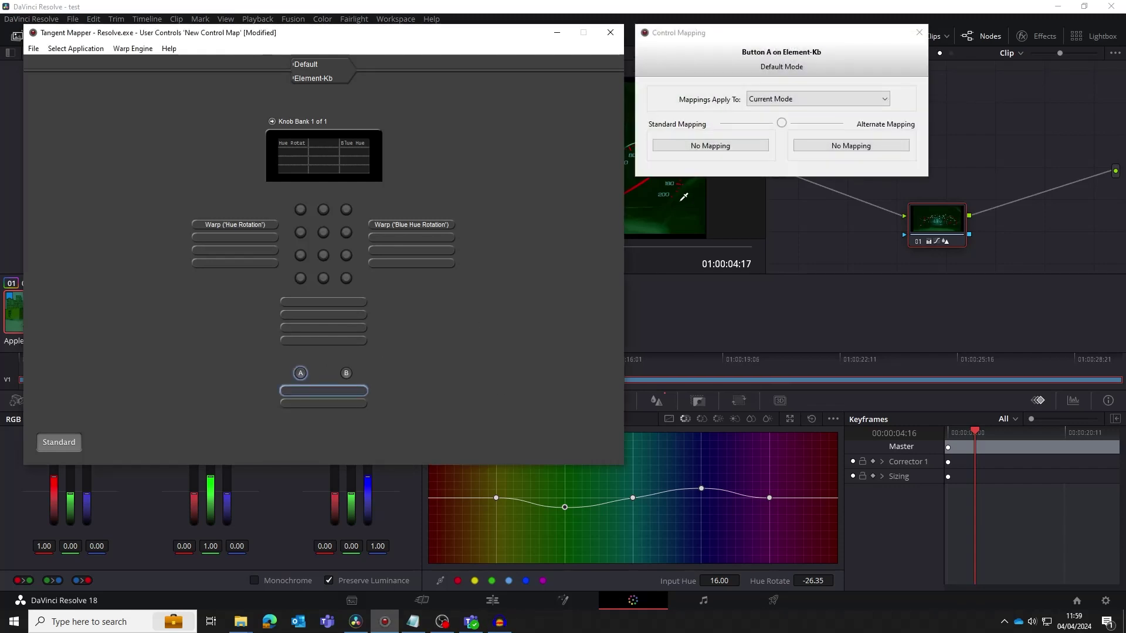
click(711, 146)
click(712, 272)
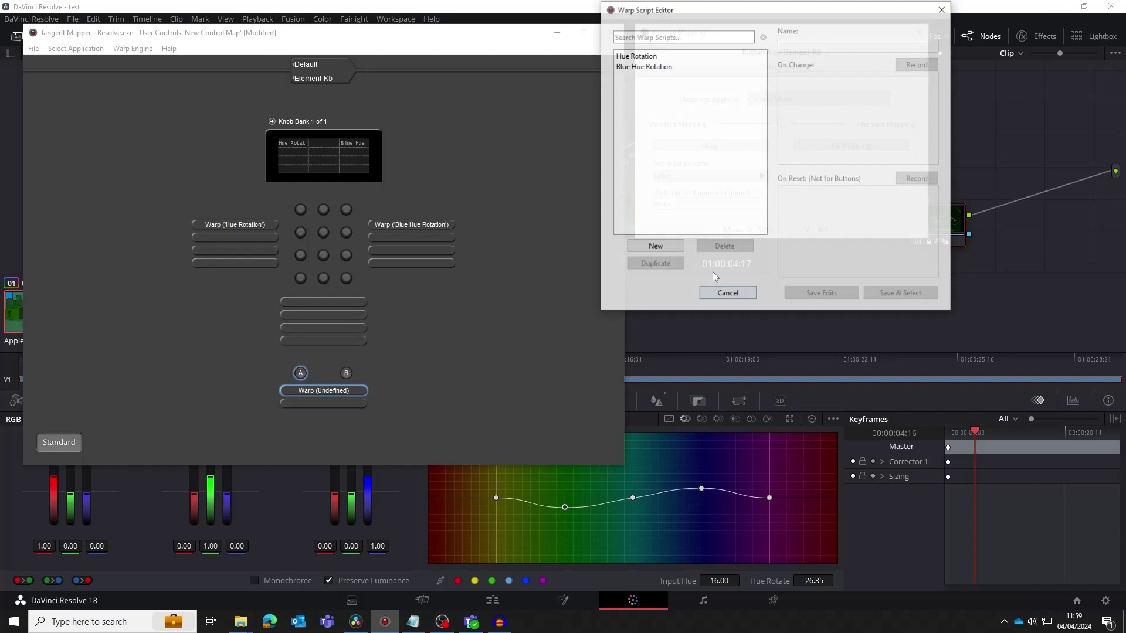
click(657, 249)
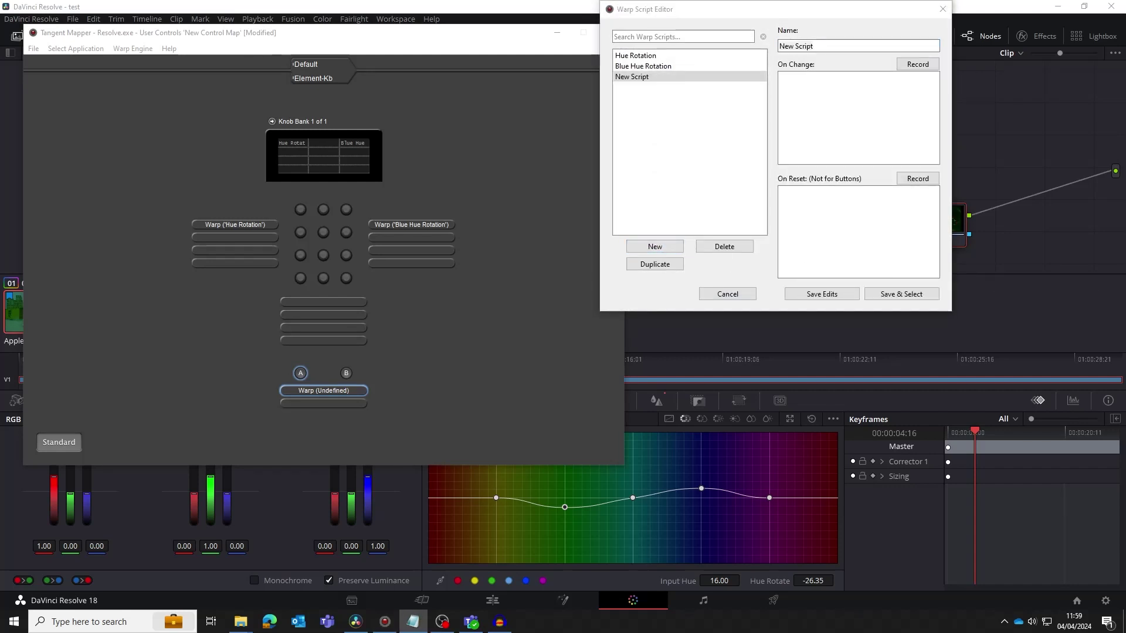
click(867, 73)
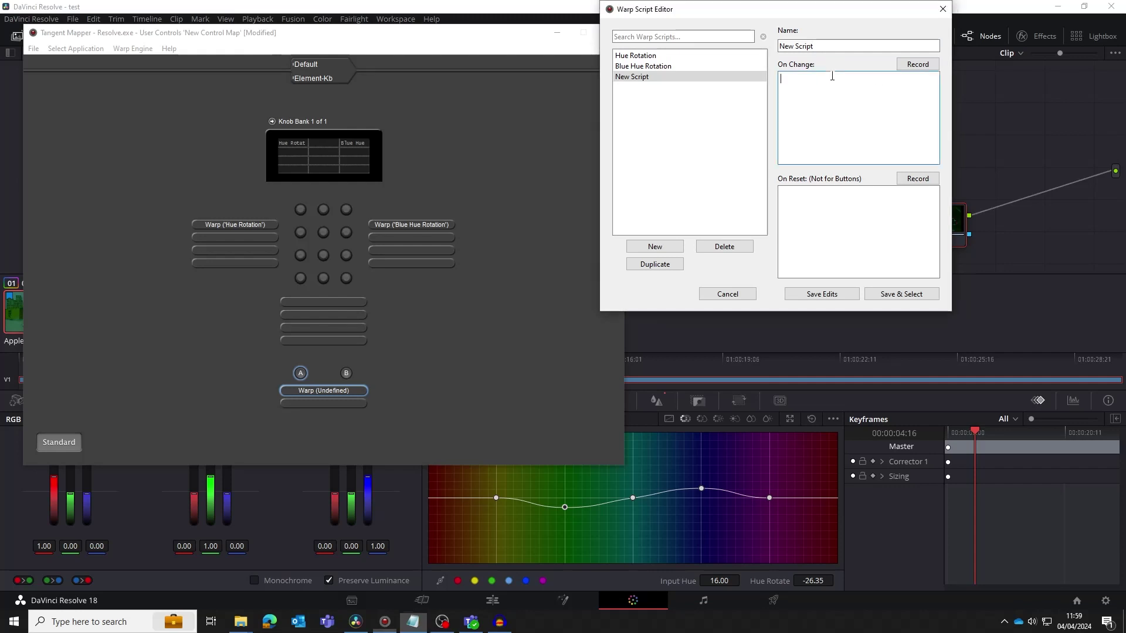
text(MOVE S 1356,1289)
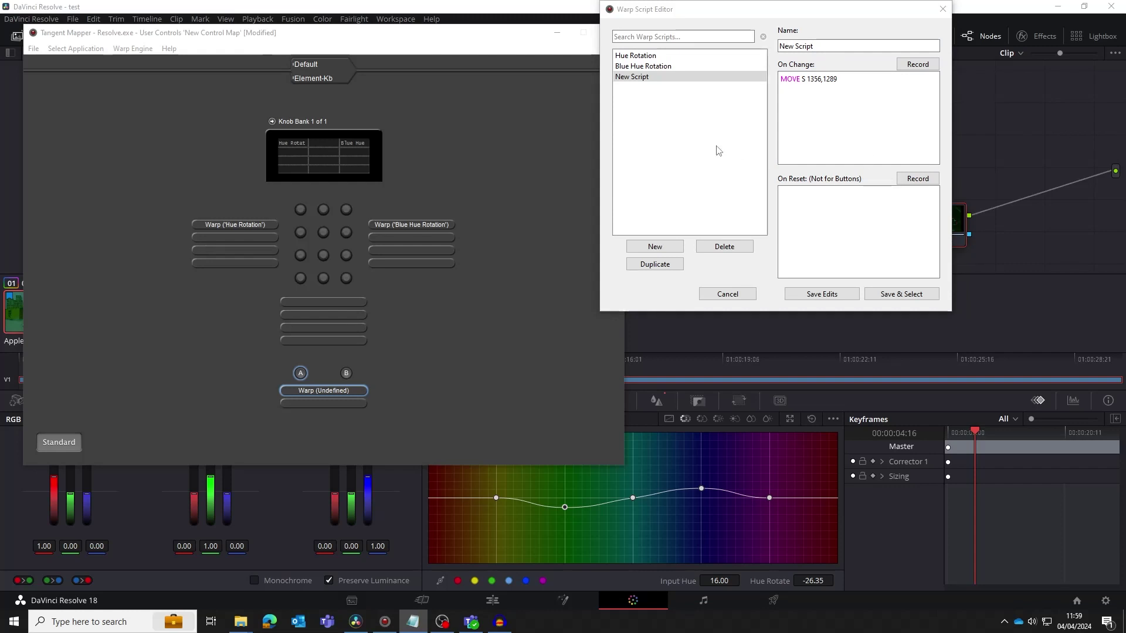
click(799, 89)
text(KEY D "Shift")
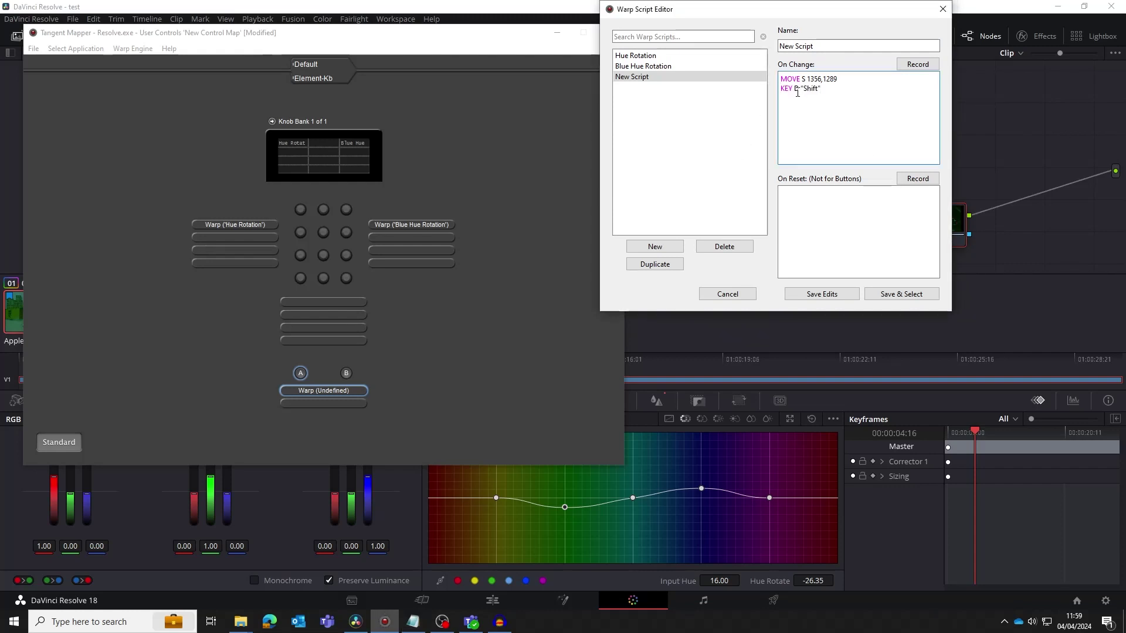
drag(823, 87, 801, 88)
click(840, 87)
key(Return)
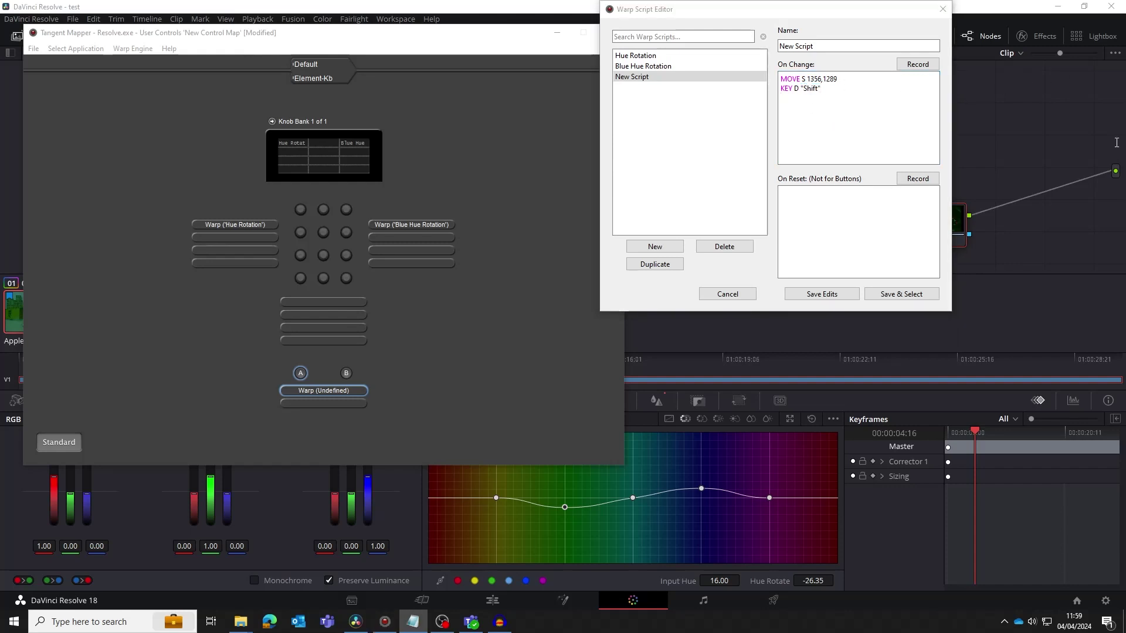
text(CLICK LC)
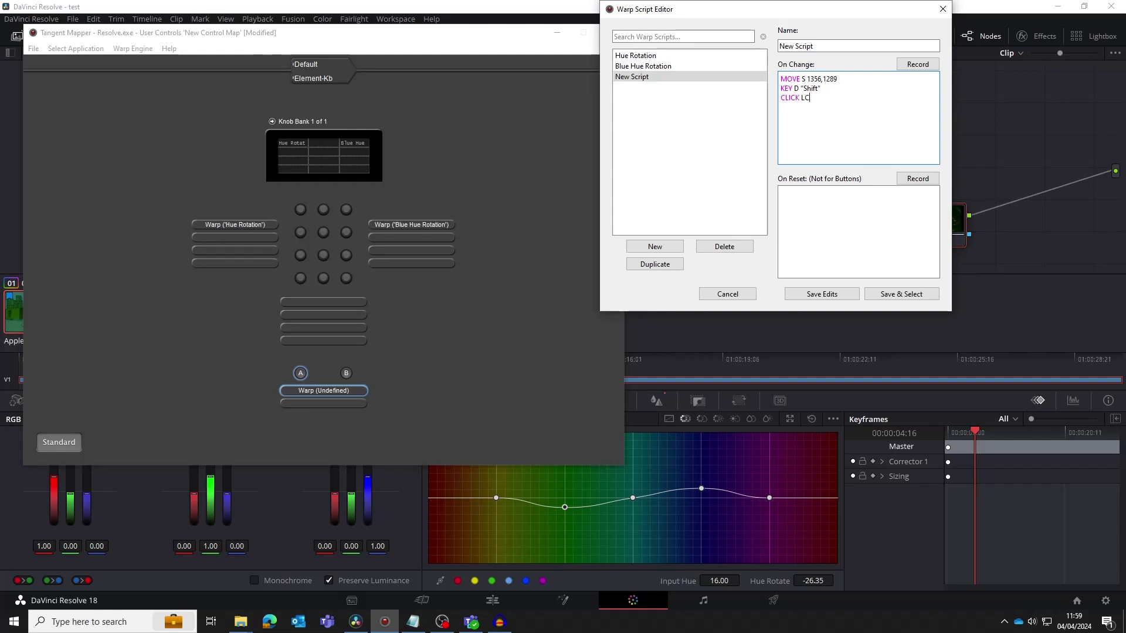
key(alt+Tab)
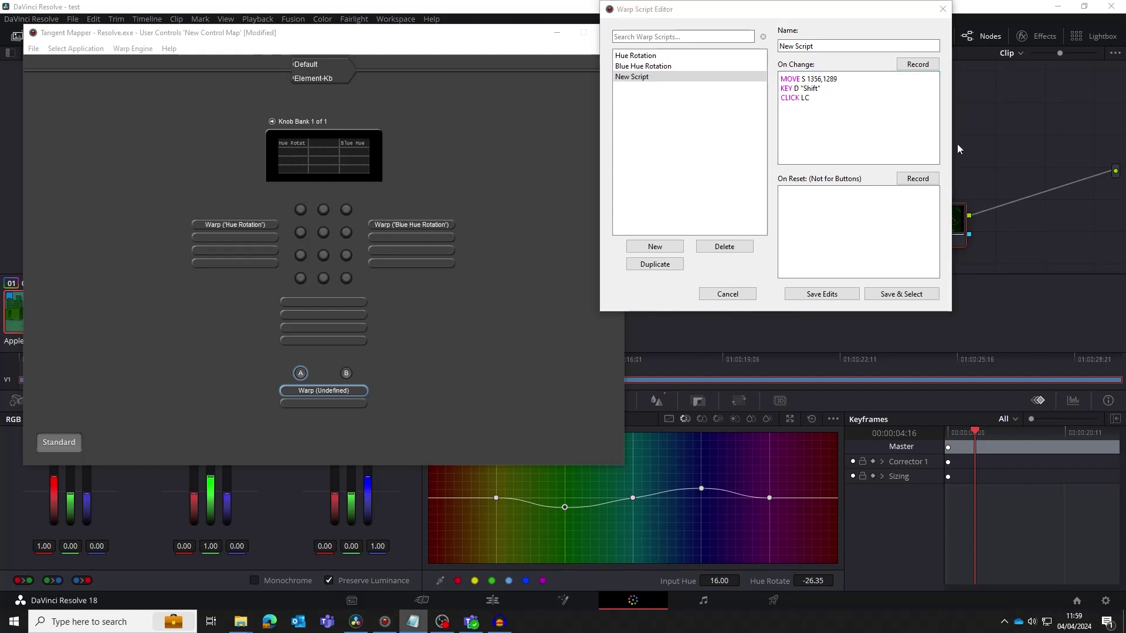
key(alt+Tab)
text(KEY D "Shift")
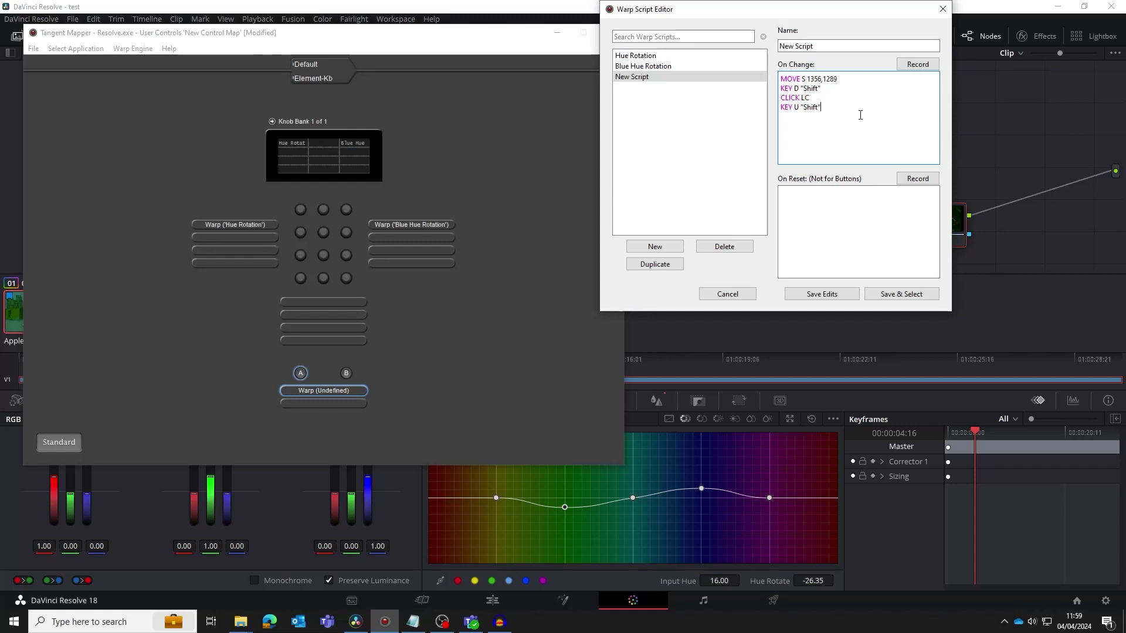
double_click(798, 107)
text(U)
double_click(796, 108)
click(819, 146)
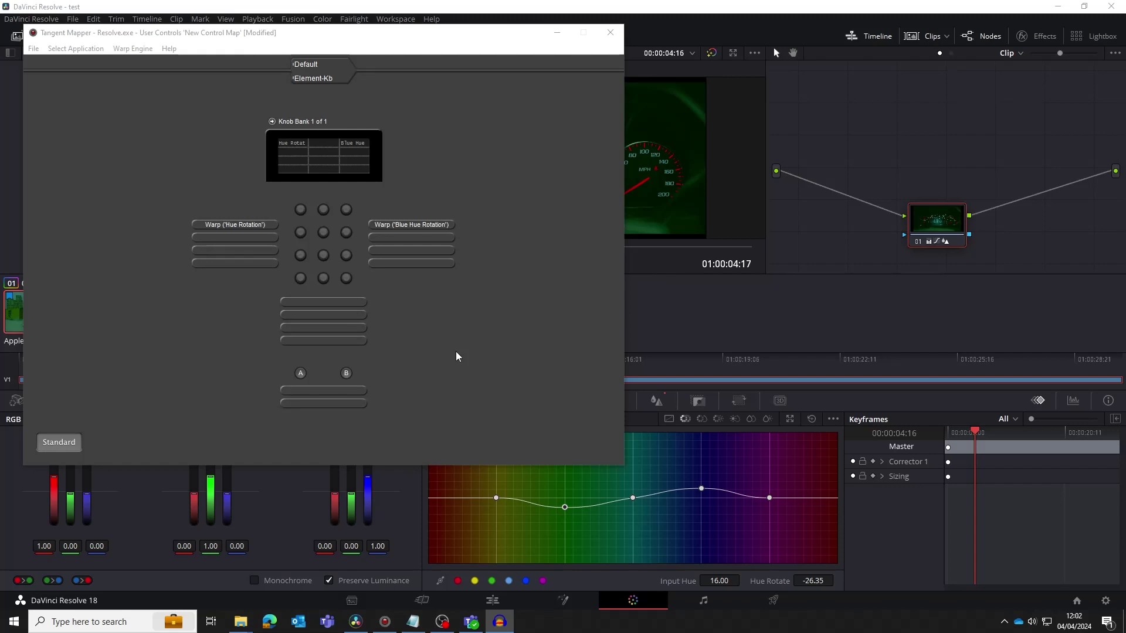
Map Button A to a new Warp script whose On Change begins with MODE "my mode".
click(304, 375)
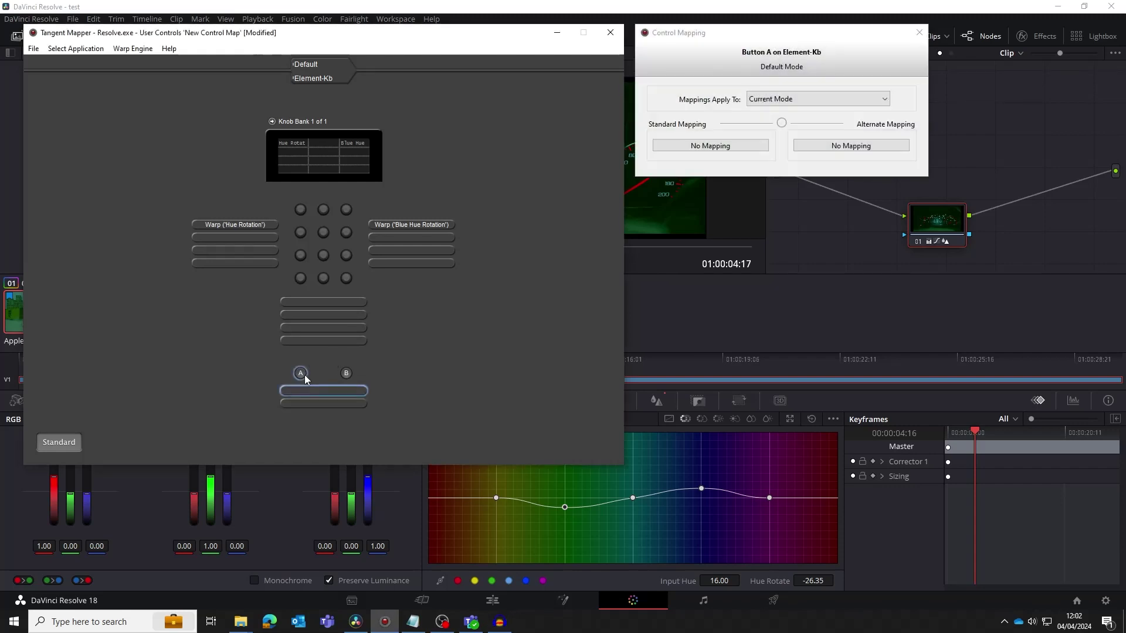
click(731, 147)
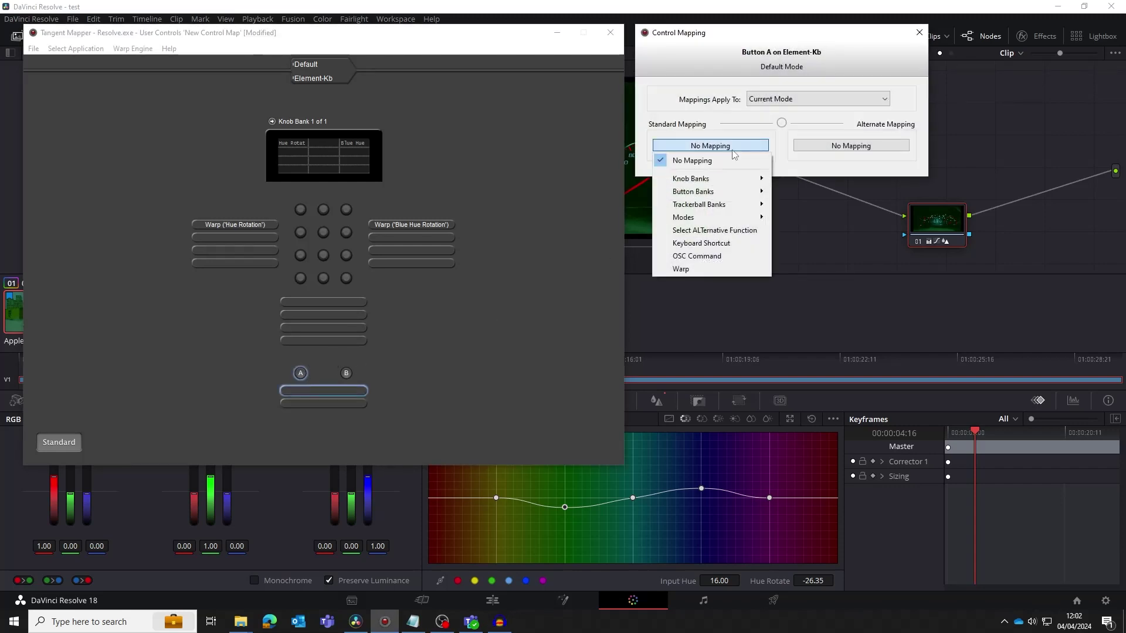
click(728, 268)
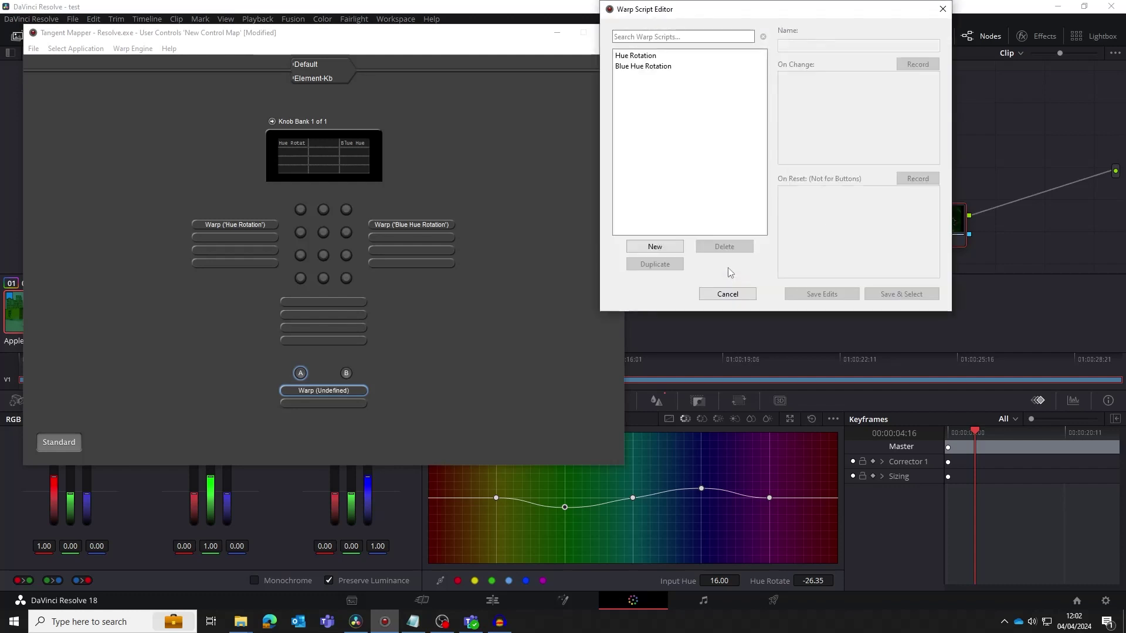
click(677, 246)
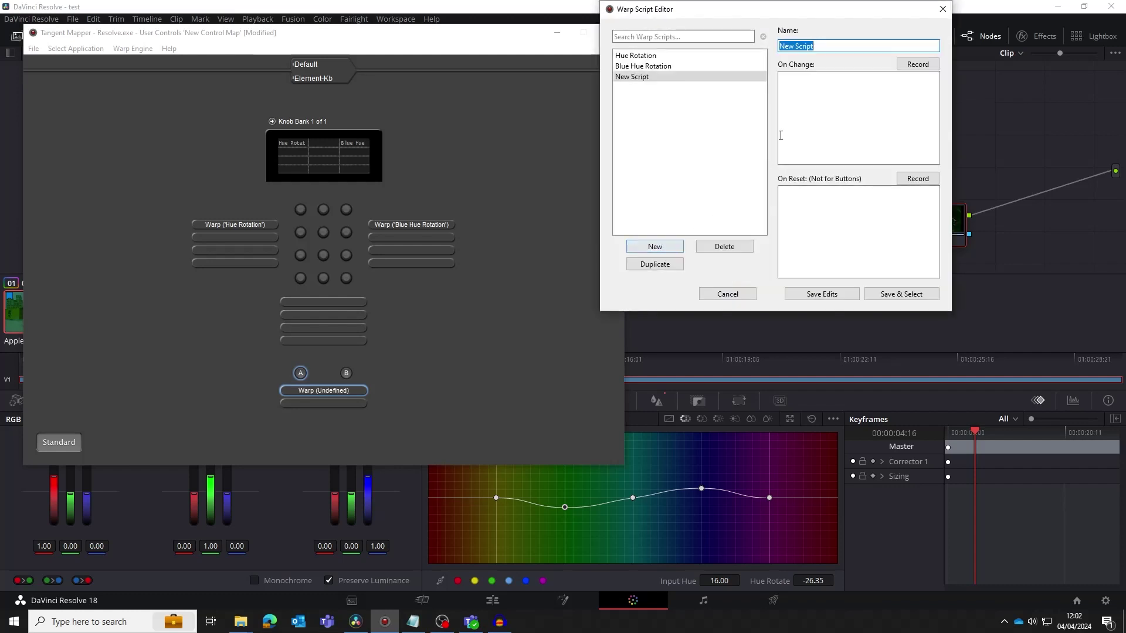
click(828, 90)
text(MODE )
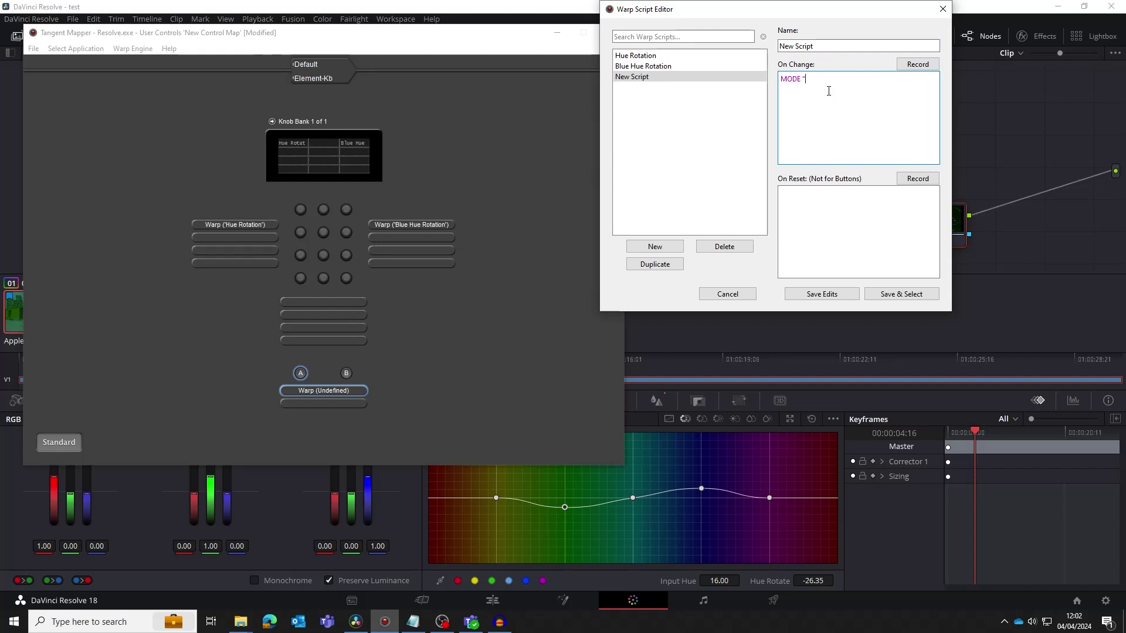
text("my mode)
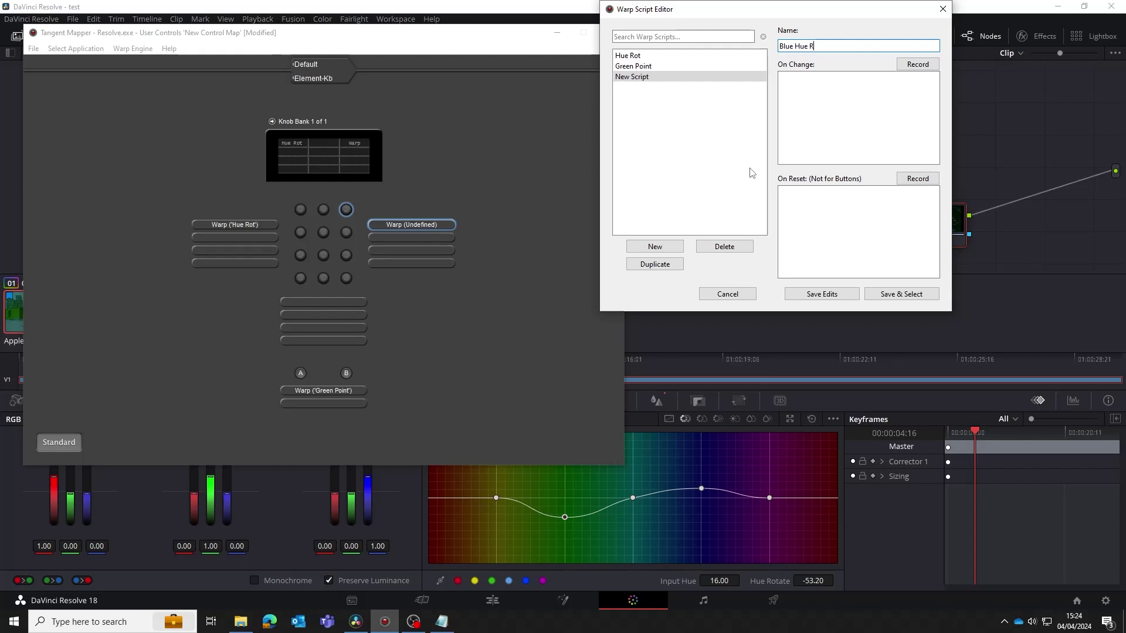
Record the 'Blue Hue Rot' script from a blue hue selector click and a Hue Rotate drag.
text(ot)
click(919, 66)
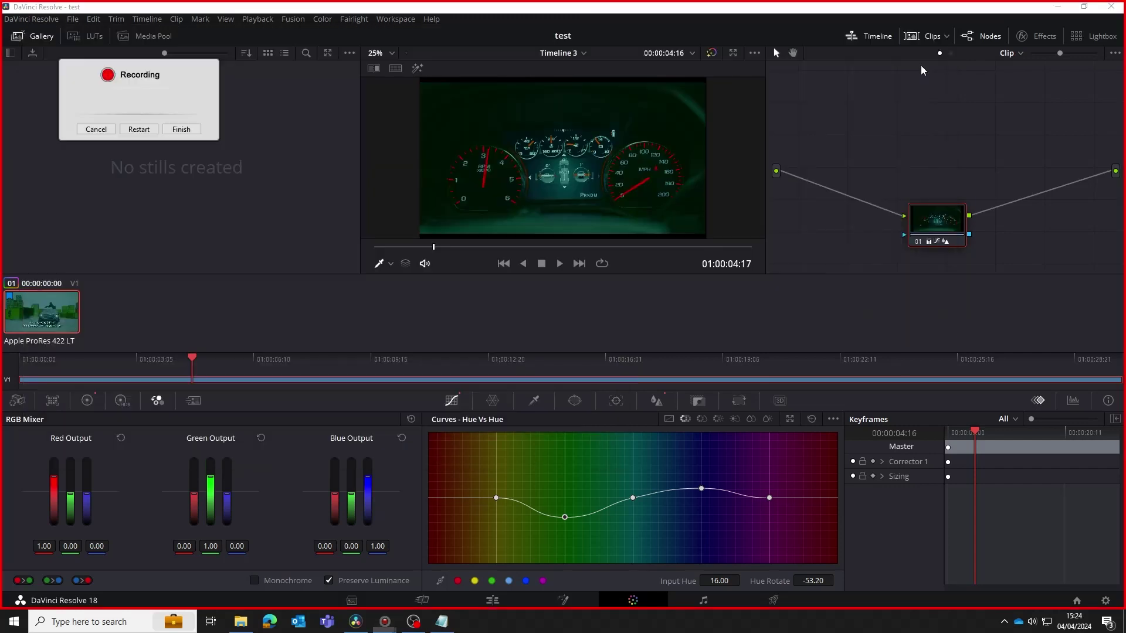
click(527, 580)
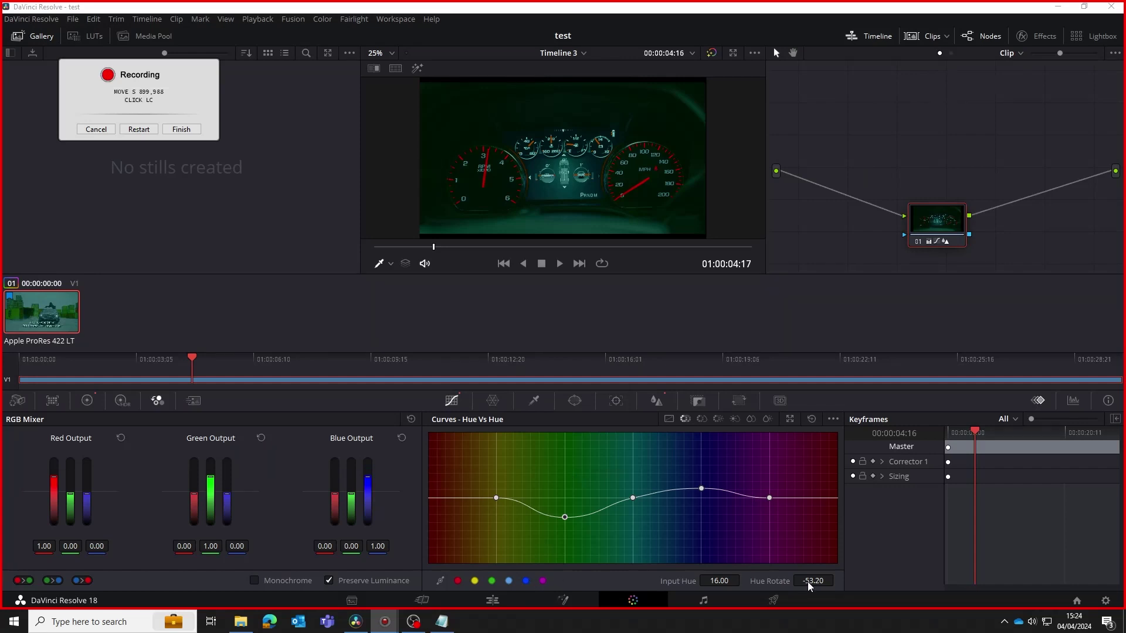
drag(870, 576, 871, 577)
click(170, 130)
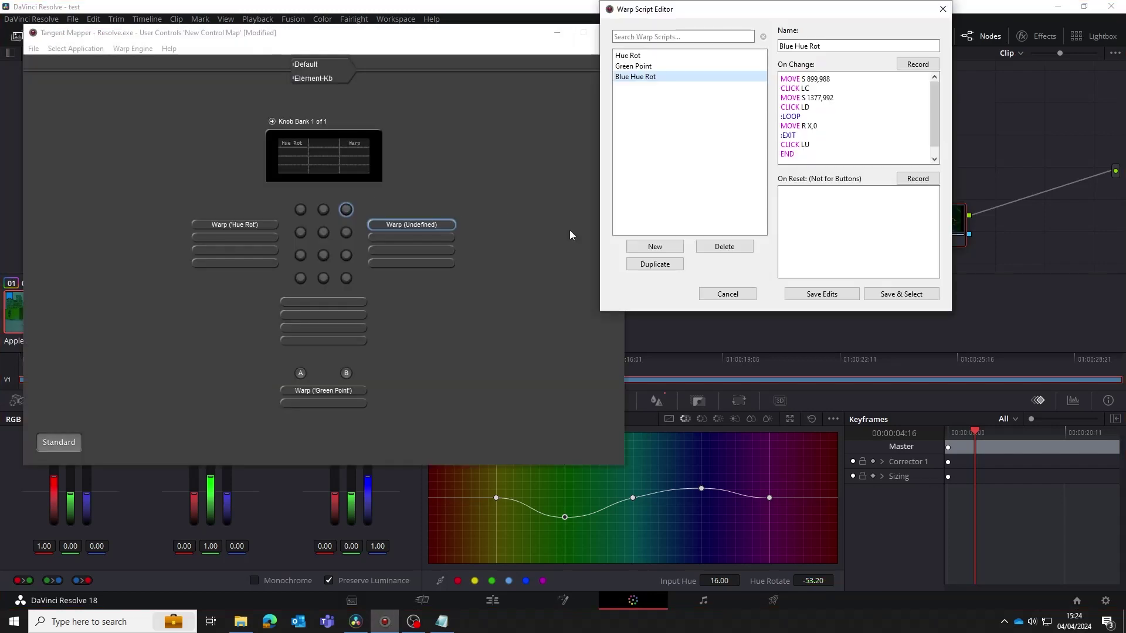